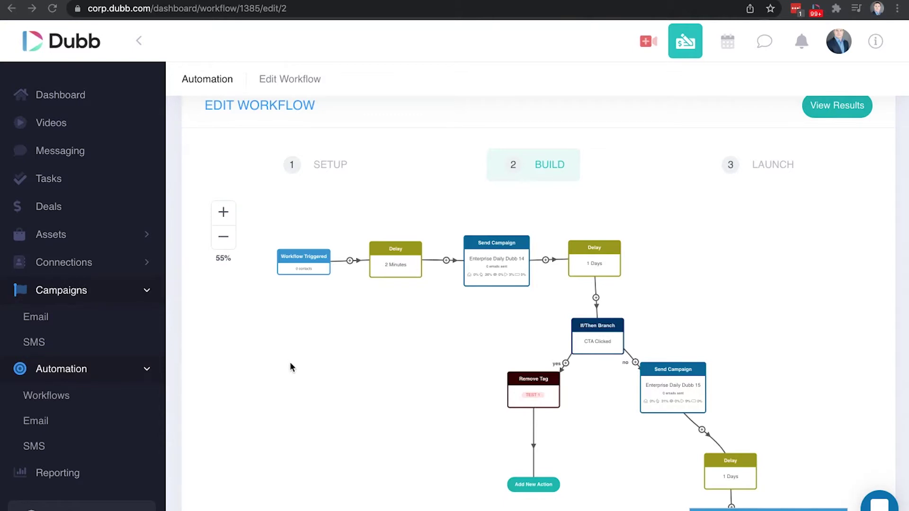
- Open the Automated Email Campaigns list from Automation > Email
scroll(290, 364, down, 1)
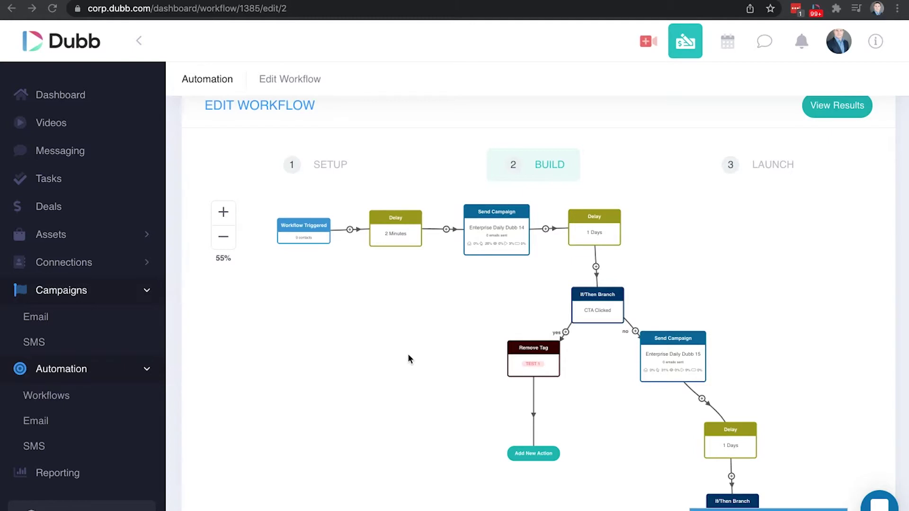
scroll(404, 356, down, 1)
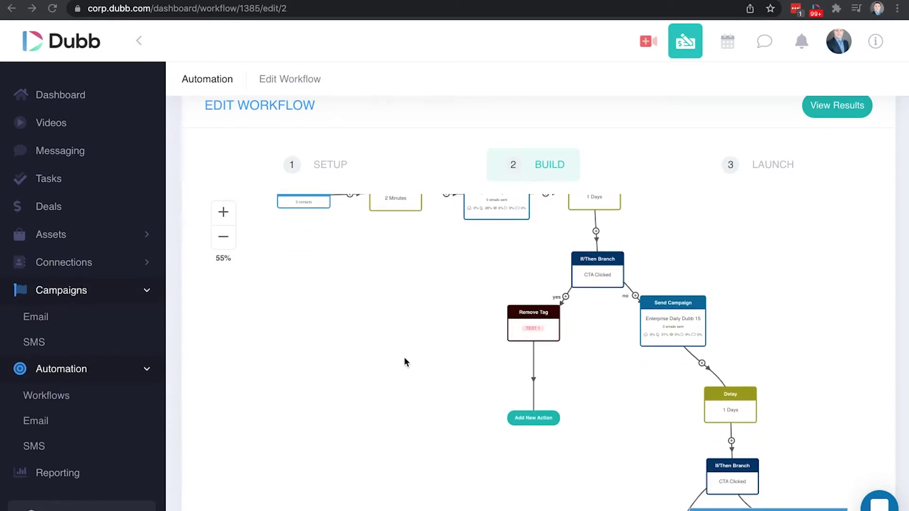
scroll(405, 359, up, 1)
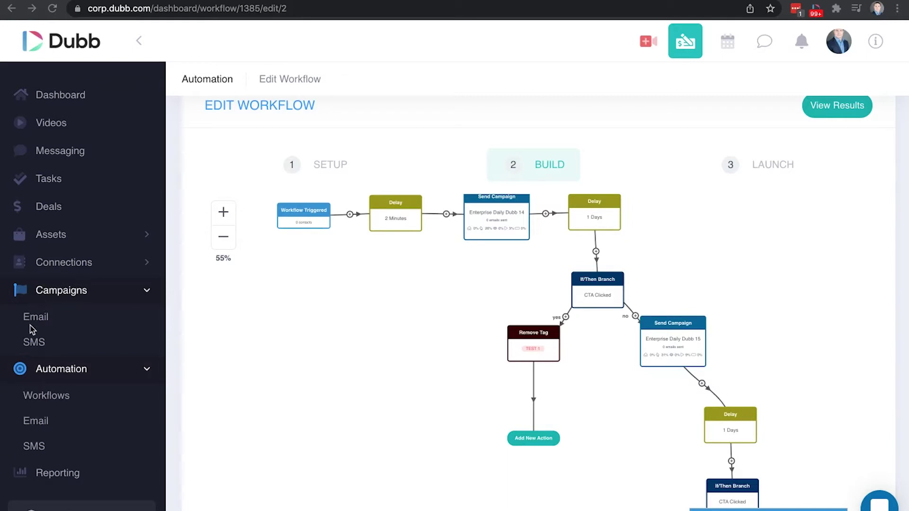
click(45, 424)
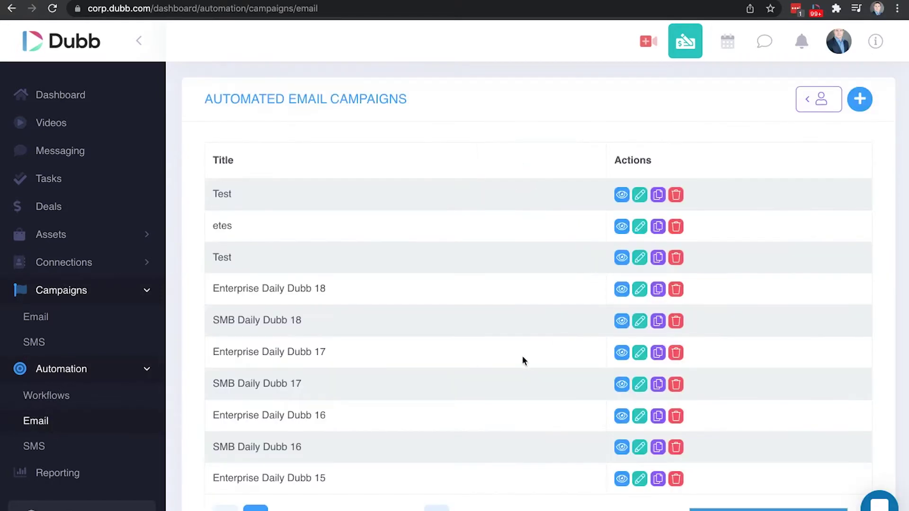
scroll(454, 362, down, 1)
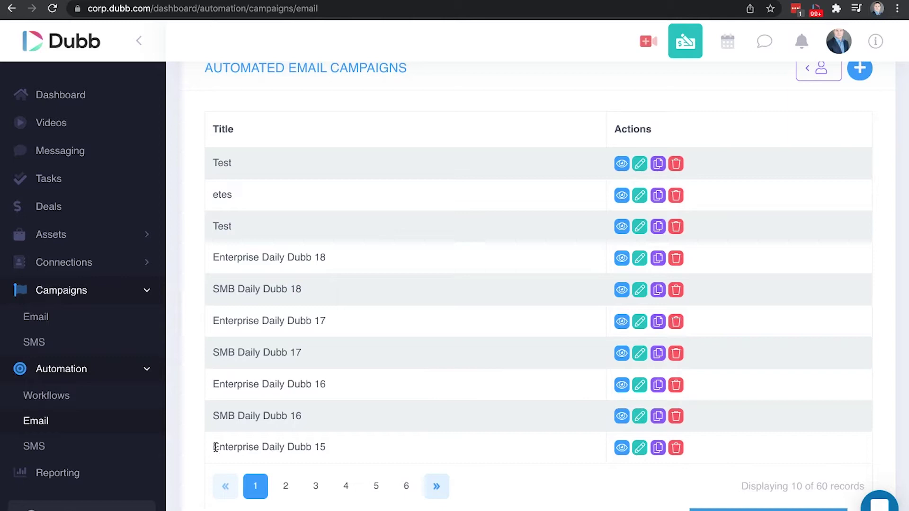
- Highlight the Enterprise Daily Dubb 15, 16 and 17 campaign titles in the list
drag(213, 447, 324, 447)
drag(213, 384, 326, 384)
drag(214, 322, 321, 322)
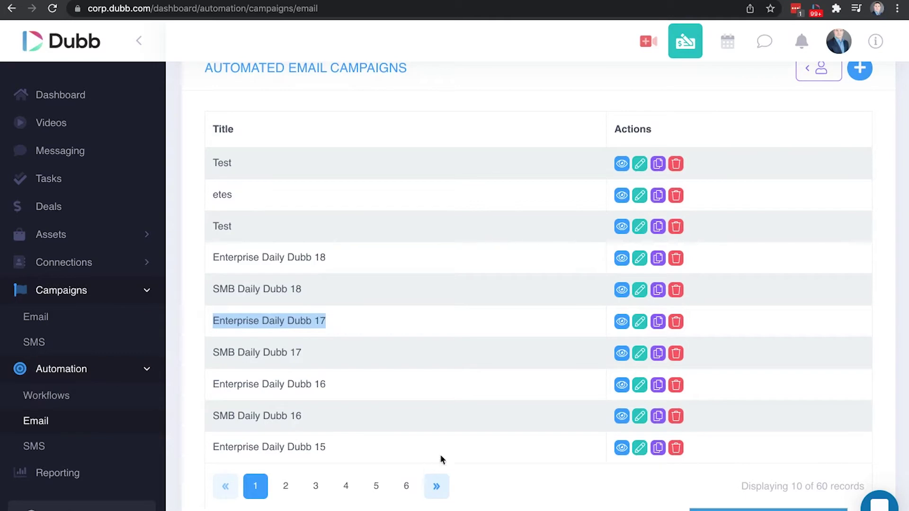
scroll(599, 322, down, 2)
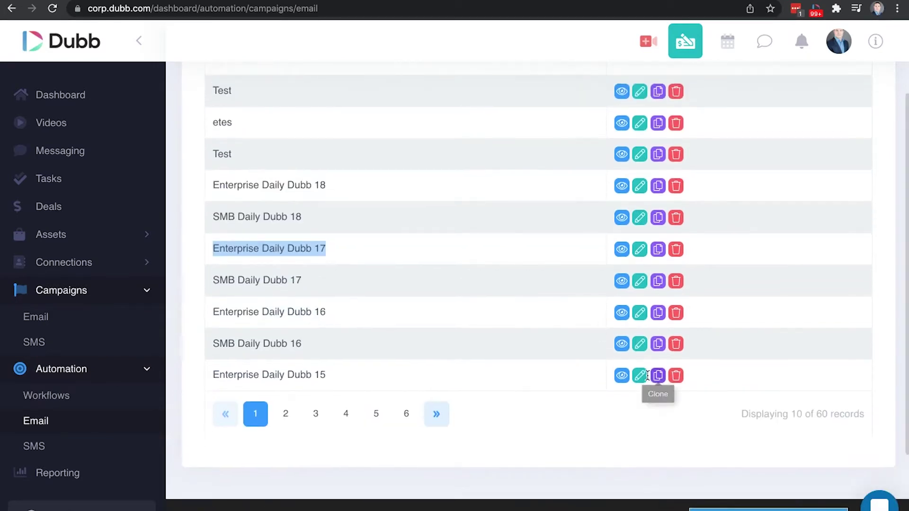
scroll(721, 300, up, 2)
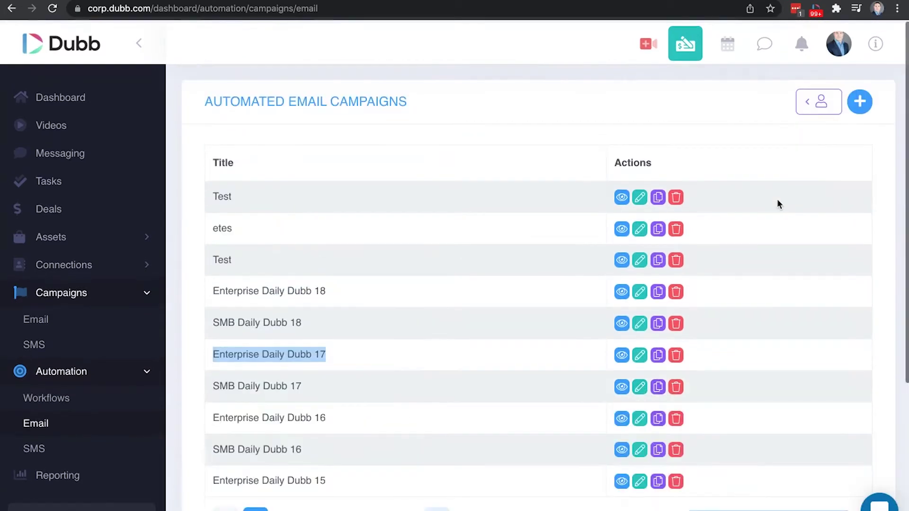
- Glance at the new-campaign form and the Workflows list, then return to email campaigns
click(860, 99)
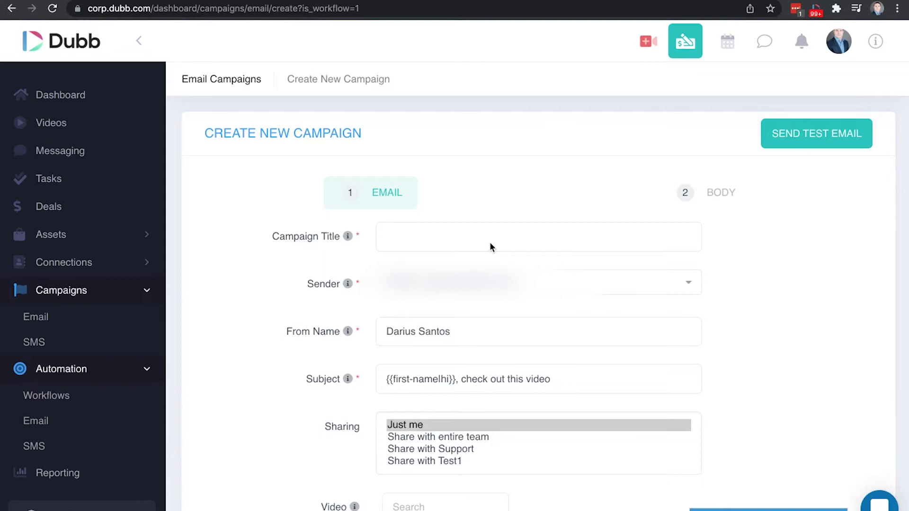
click(41, 421)
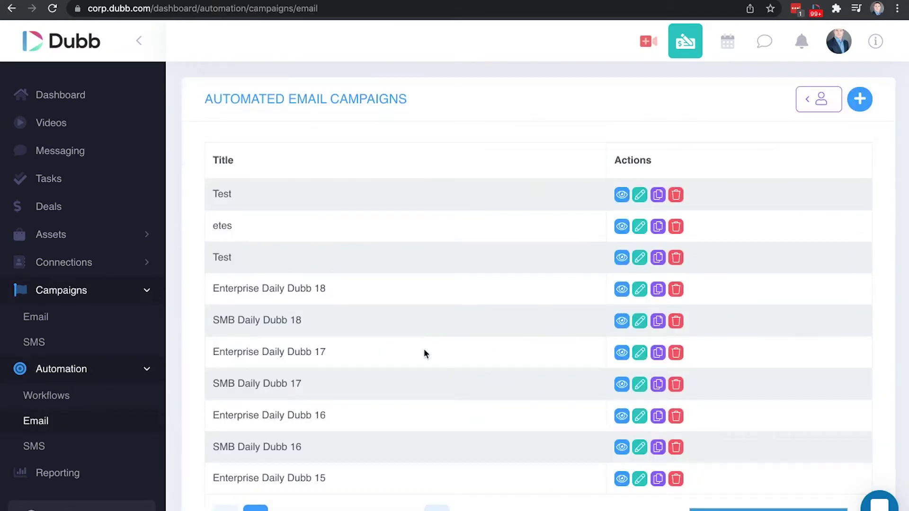
scroll(425, 350, down, 1)
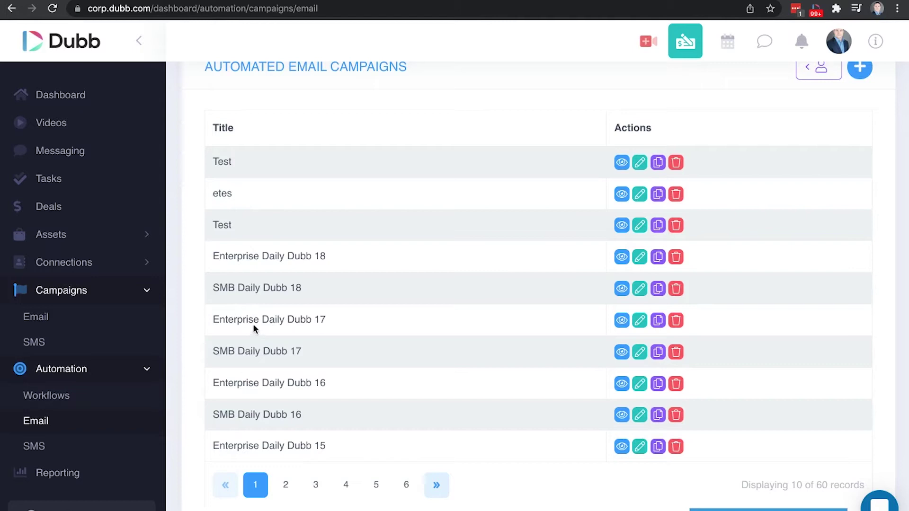
click(48, 396)
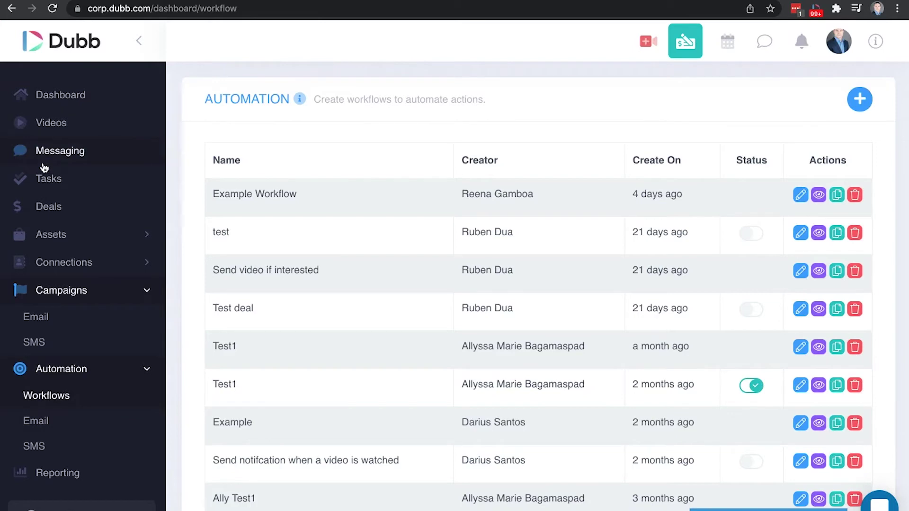
click(36, 422)
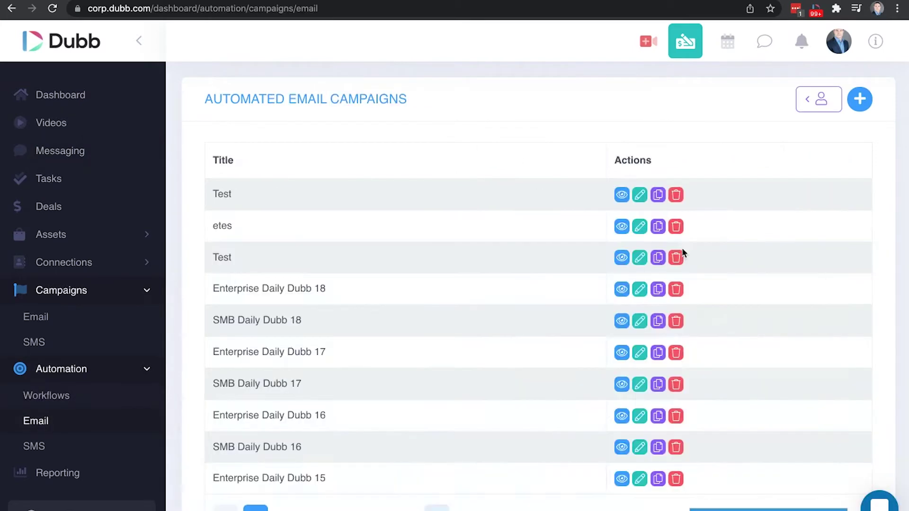
click(639, 195)
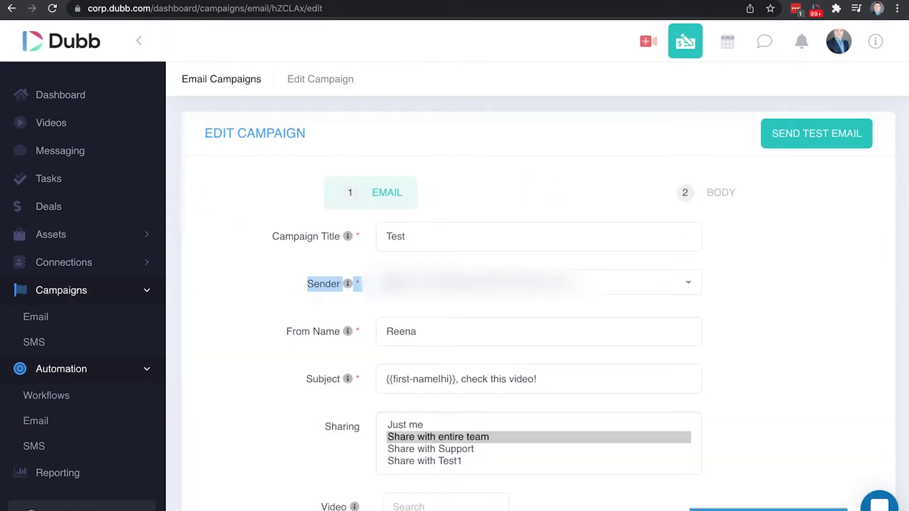
drag(516, 299, 500, 298)
click(500, 285)
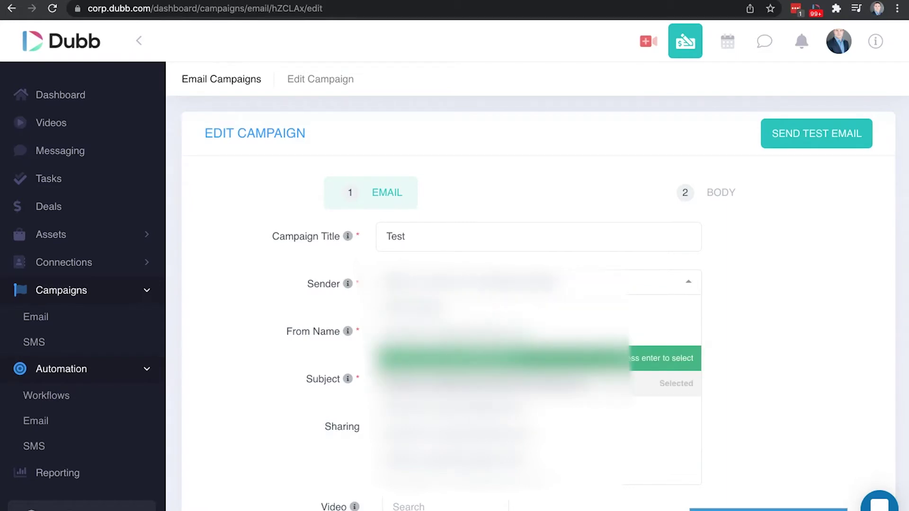
click(224, 277)
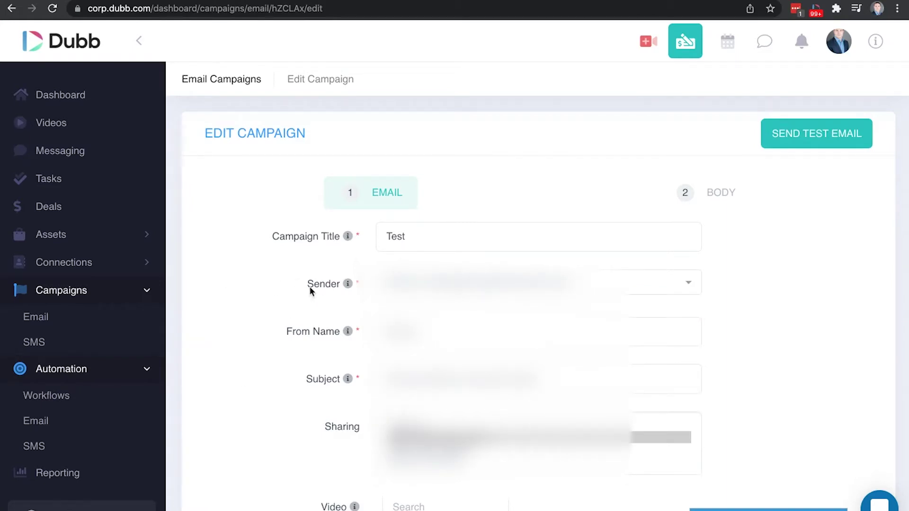
click(43, 421)
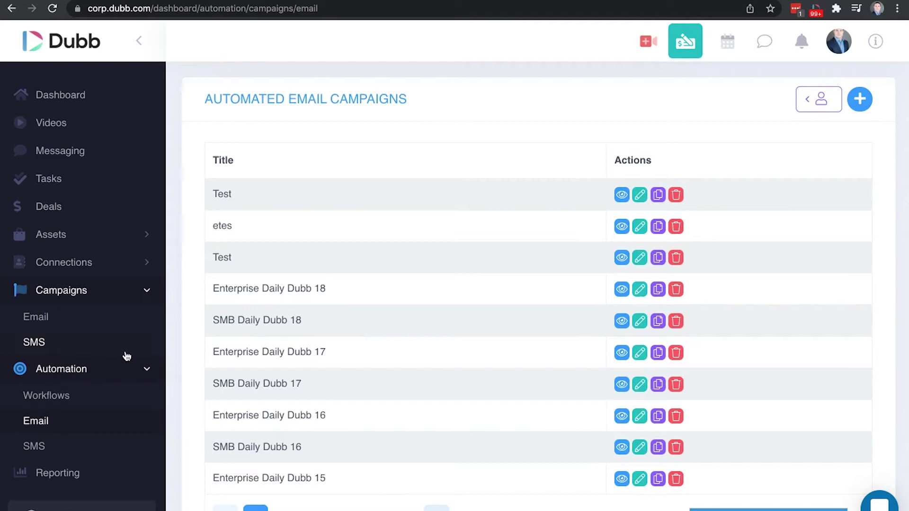
- Open Example Workflow for editing and review its Tag Added trigger for tag Test 1
click(53, 406)
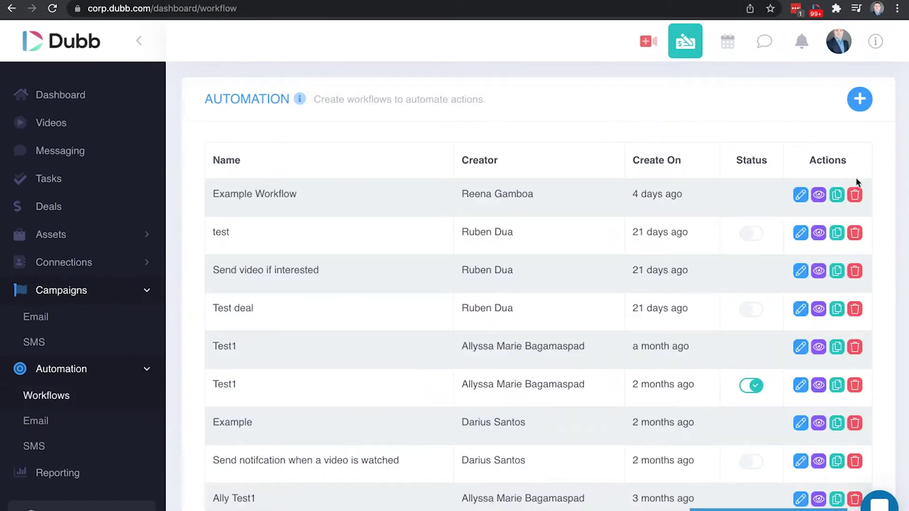
click(799, 196)
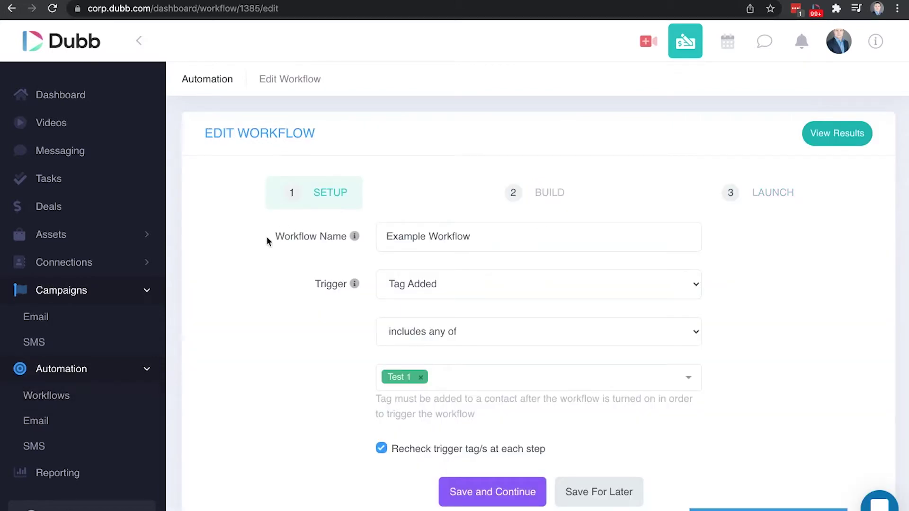
drag(545, 241, 373, 219)
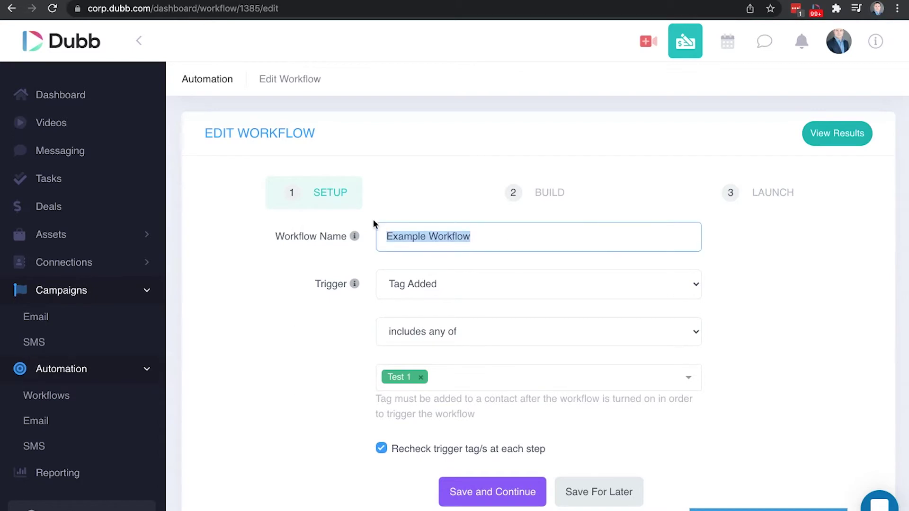
drag(300, 286, 365, 290)
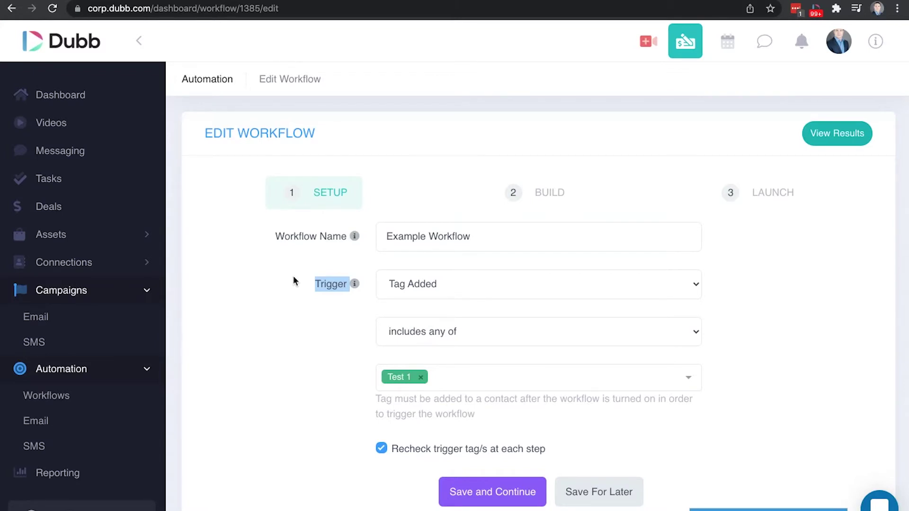
- Try the CTA Clicked and Video Watched trigger types in the Trigger dropdown
click(460, 283)
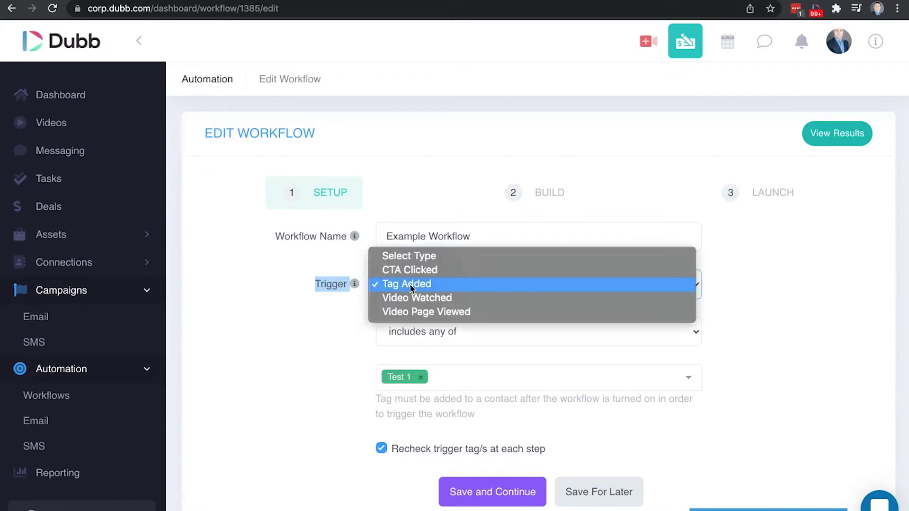
click(256, 285)
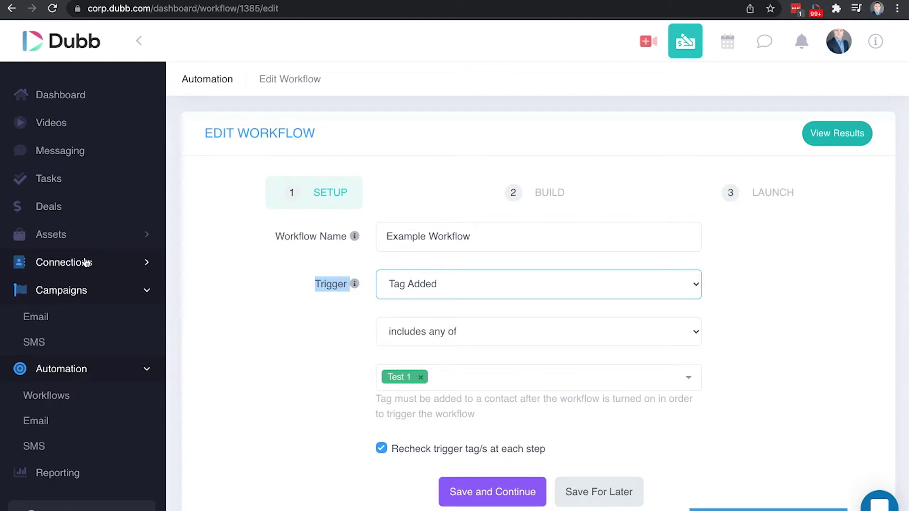
click(444, 282)
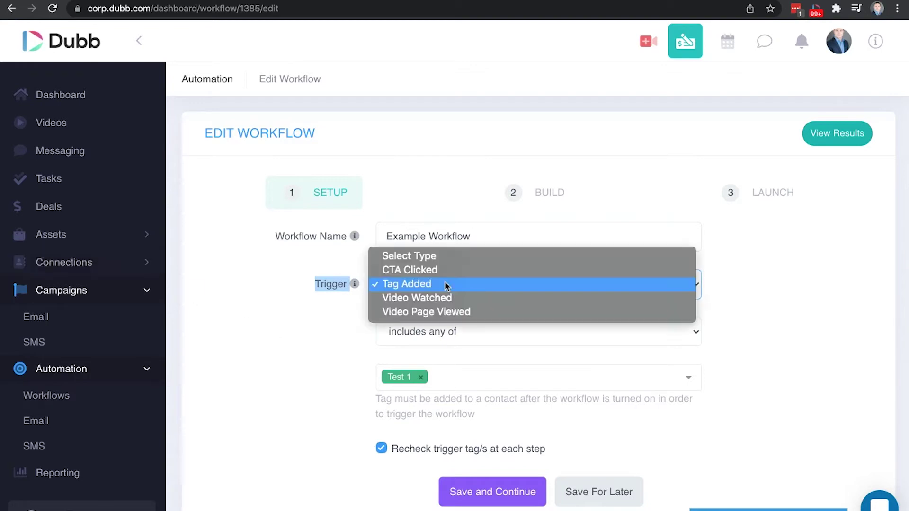
click(414, 270)
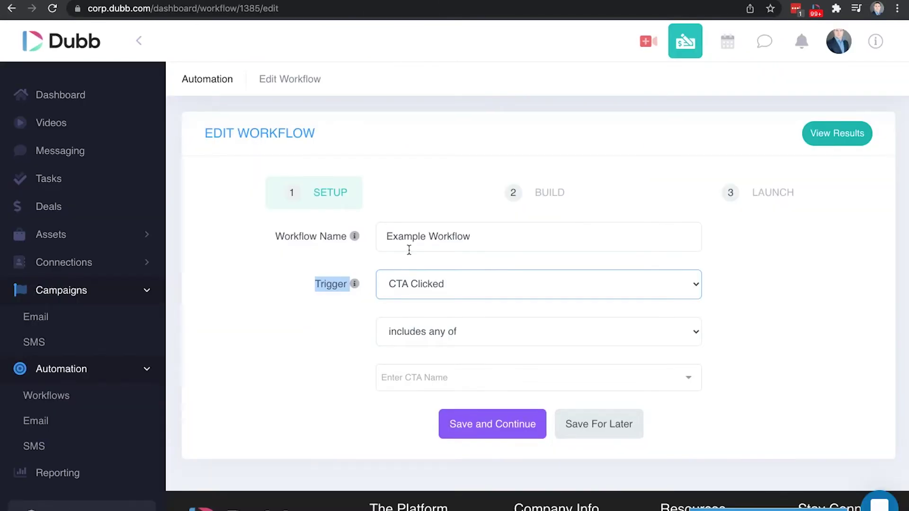
click(407, 282)
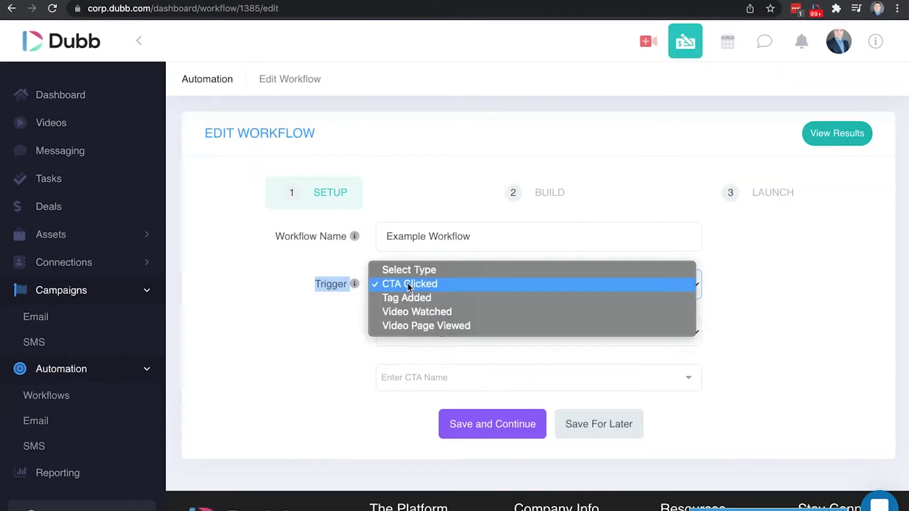
click(410, 310)
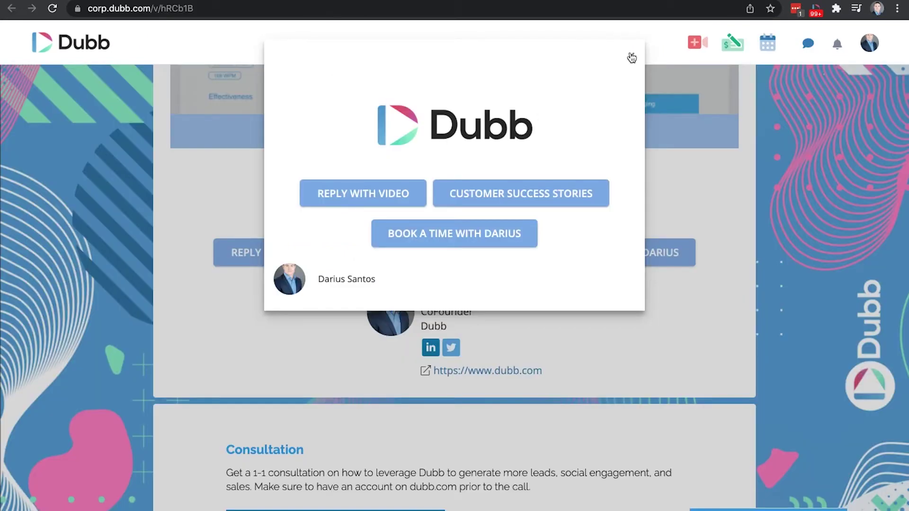
click(632, 58)
scroll(442, 220, up, 5)
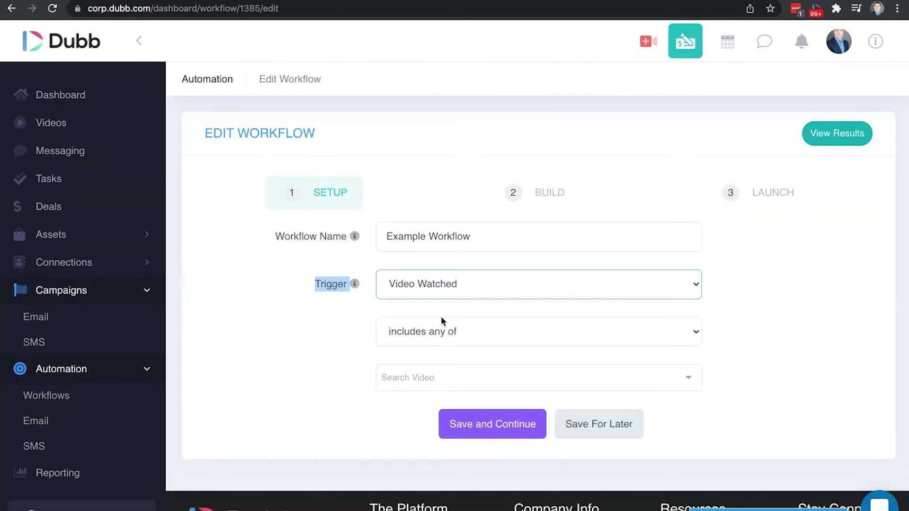
- Switch the trigger back to Tag Added, leaving its Select a tag box empty and active
click(430, 284)
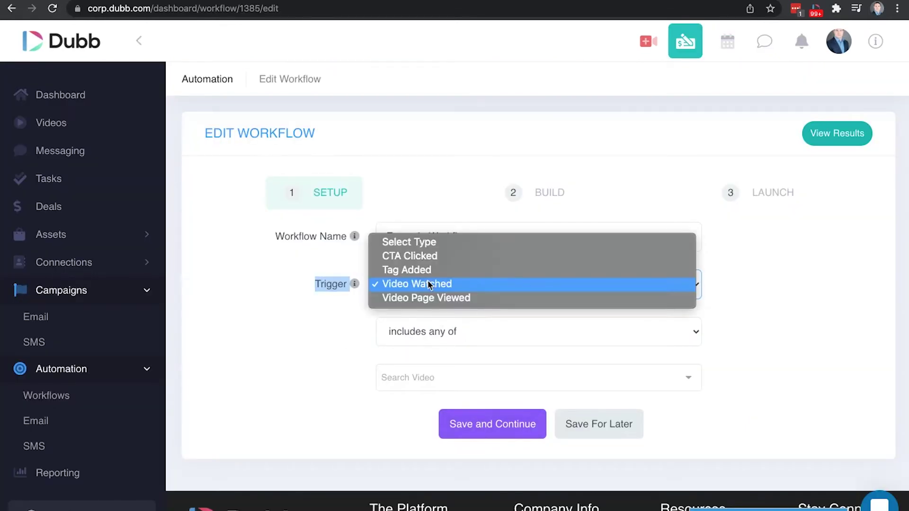
click(408, 270)
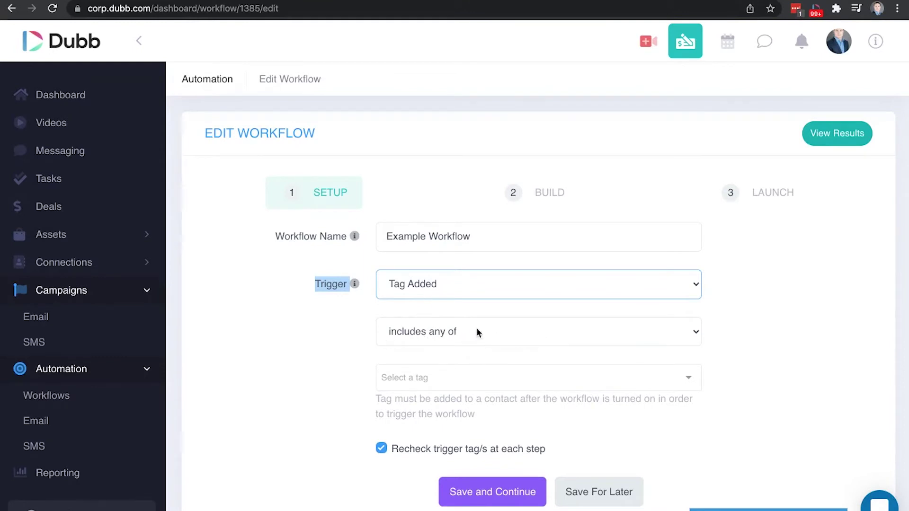
click(431, 369)
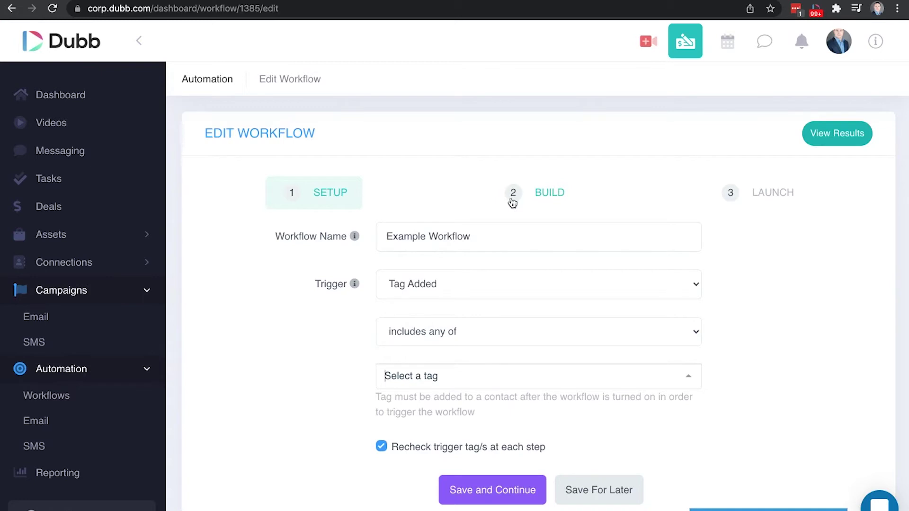
- Search 'test', choose Test 1 as the trigger tag, and save to reach Build
text(test)
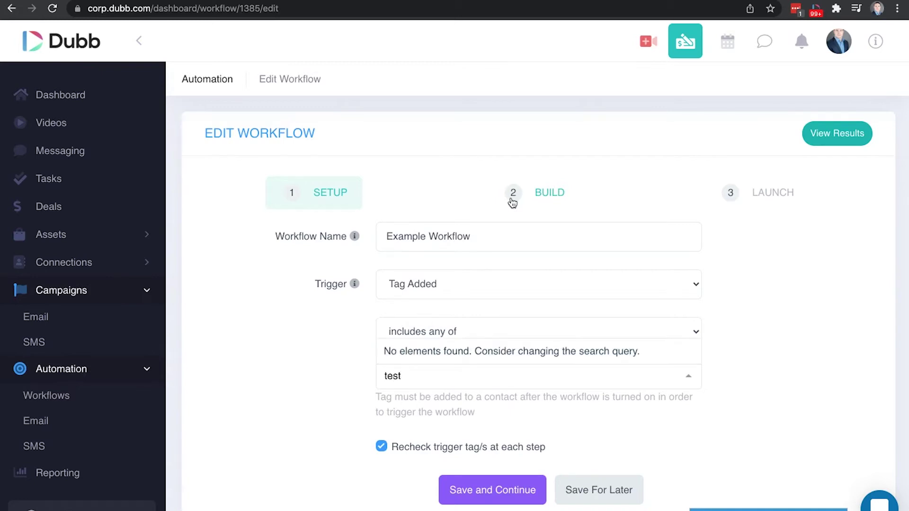
click(417, 280)
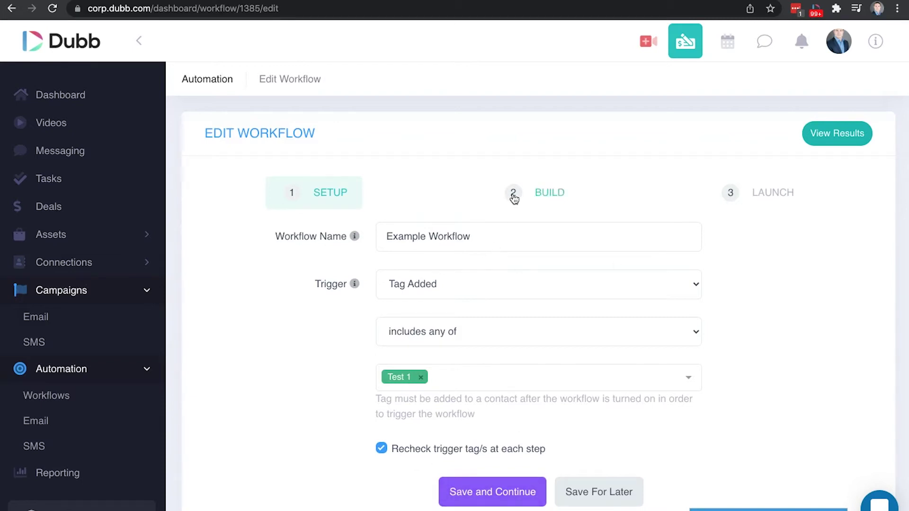
click(488, 491)
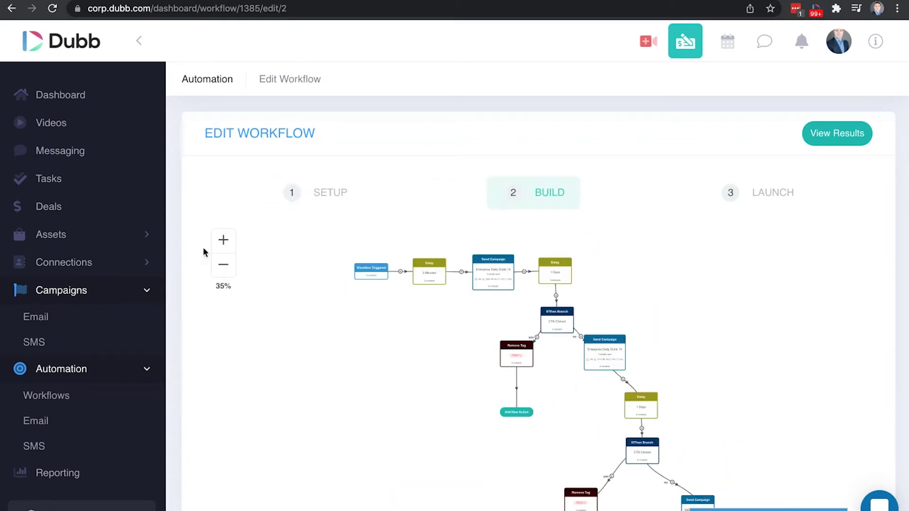
- Zoom the workflow diagram to 65% and pan to show the Workflow Triggered node
click(224, 241)
click(223, 240)
click(224, 240)
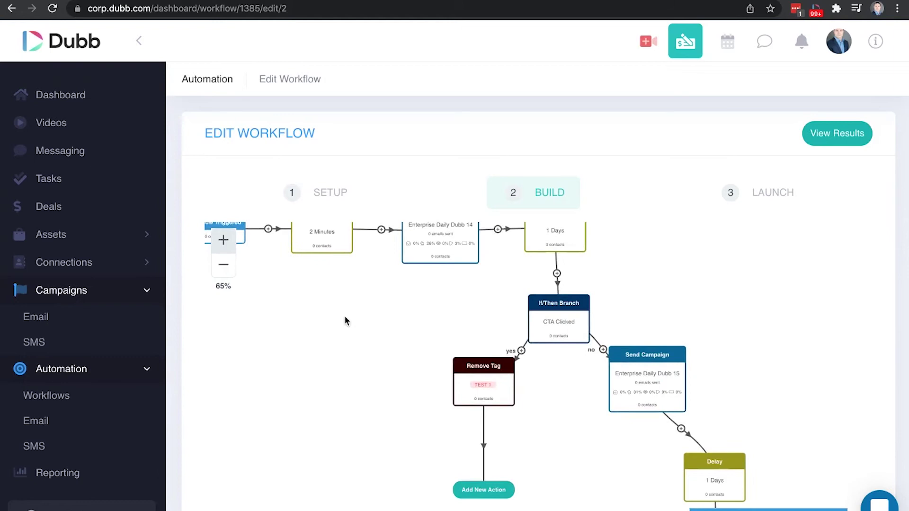
drag(345, 316, 405, 348)
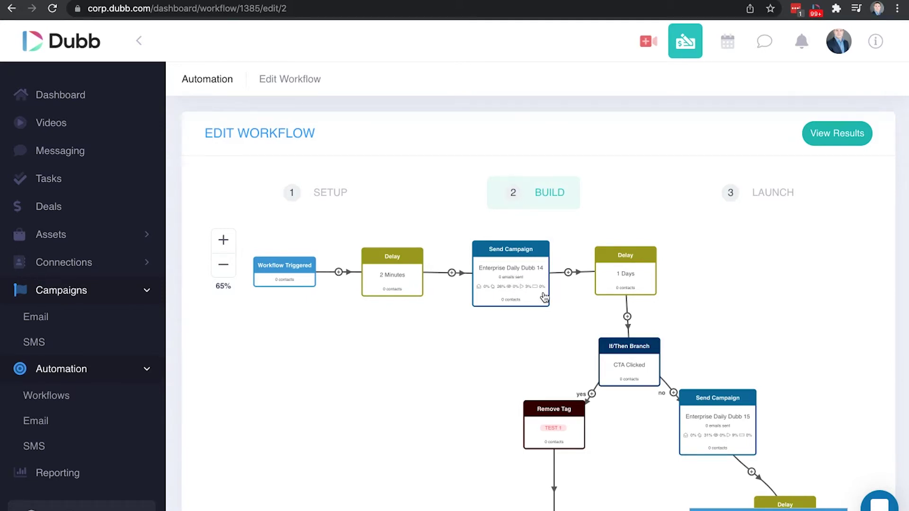
click(497, 269)
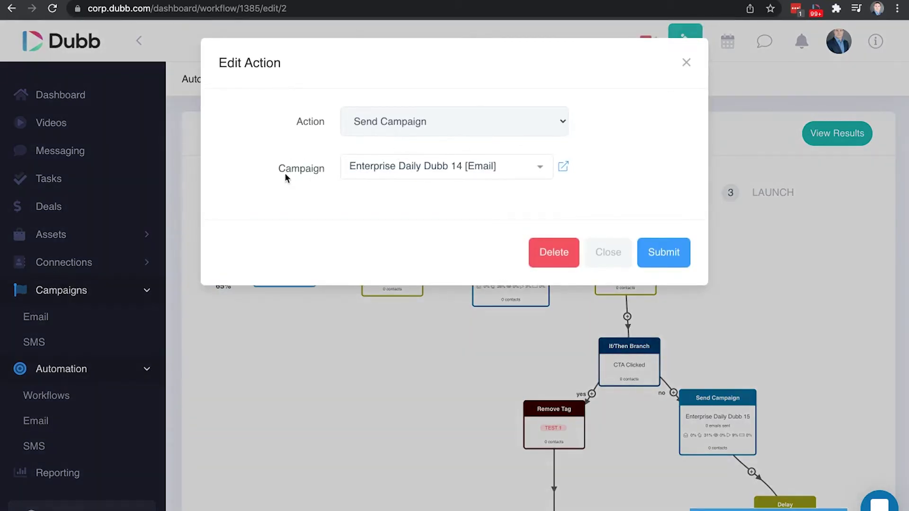
click(477, 163)
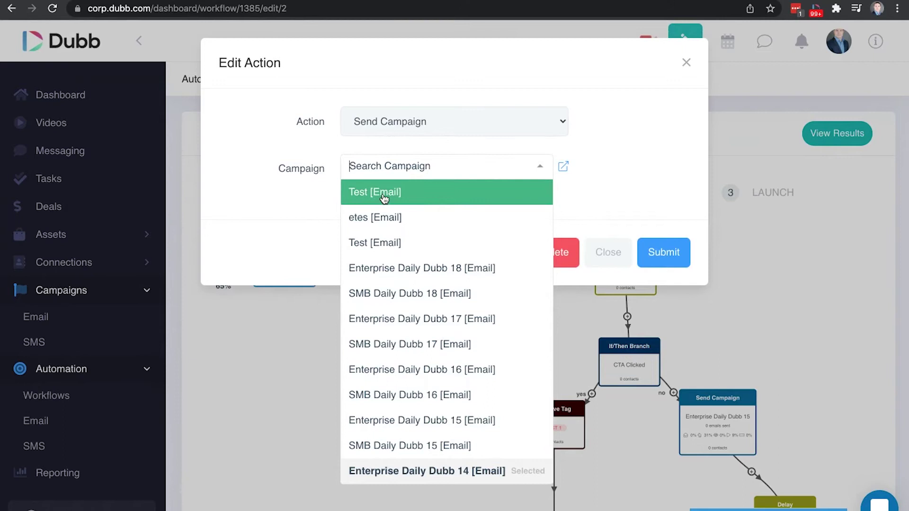
click(445, 469)
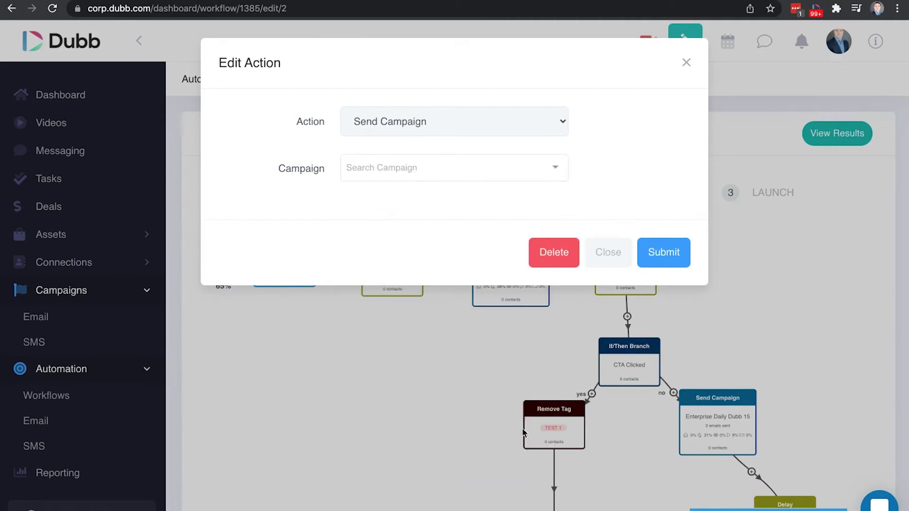
click(495, 164)
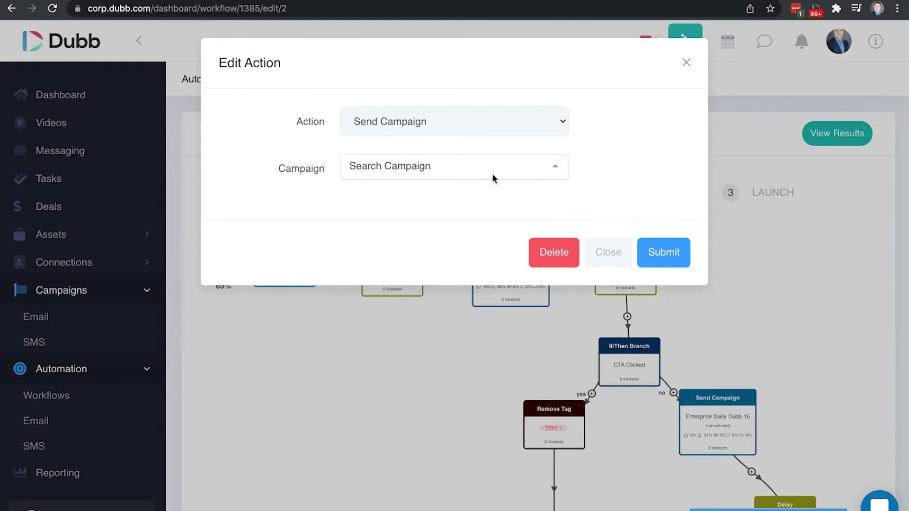
text(14)
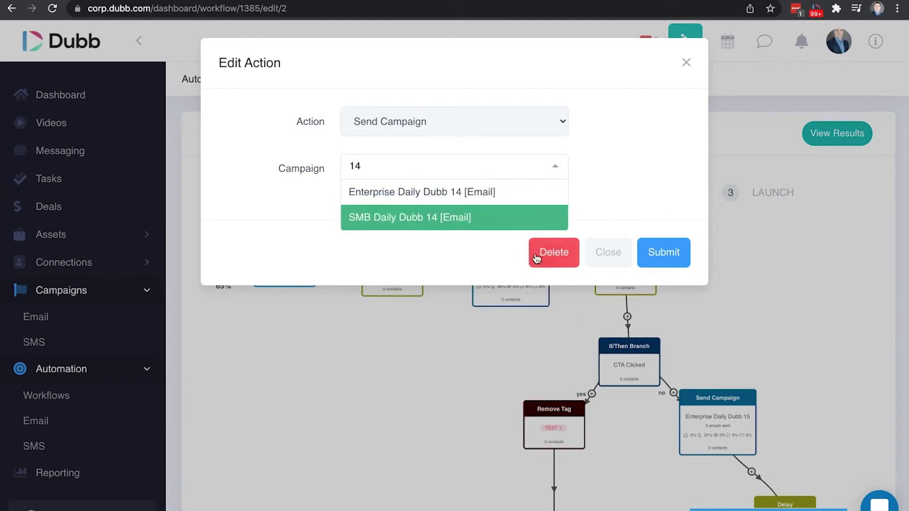
click(429, 195)
click(682, 258)
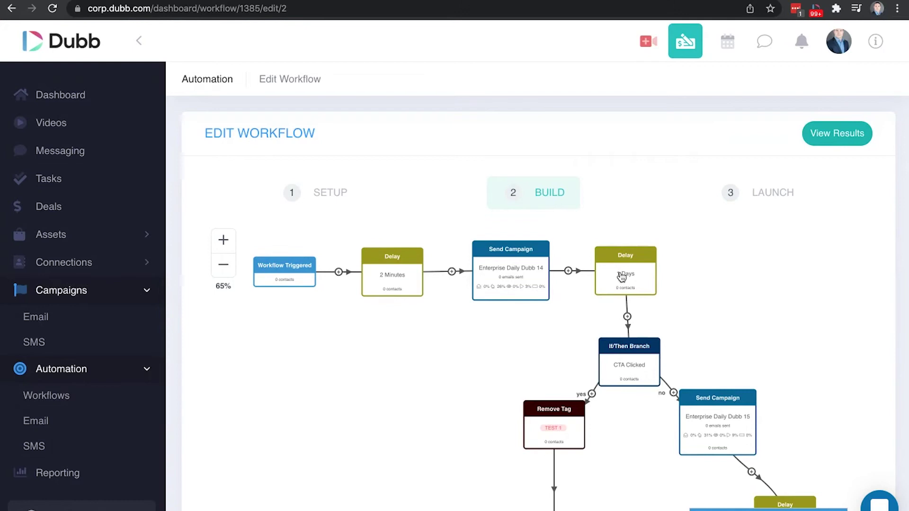
- Add a 1-day Delay action after the Remove Tag step
scroll(619, 268, down, 1)
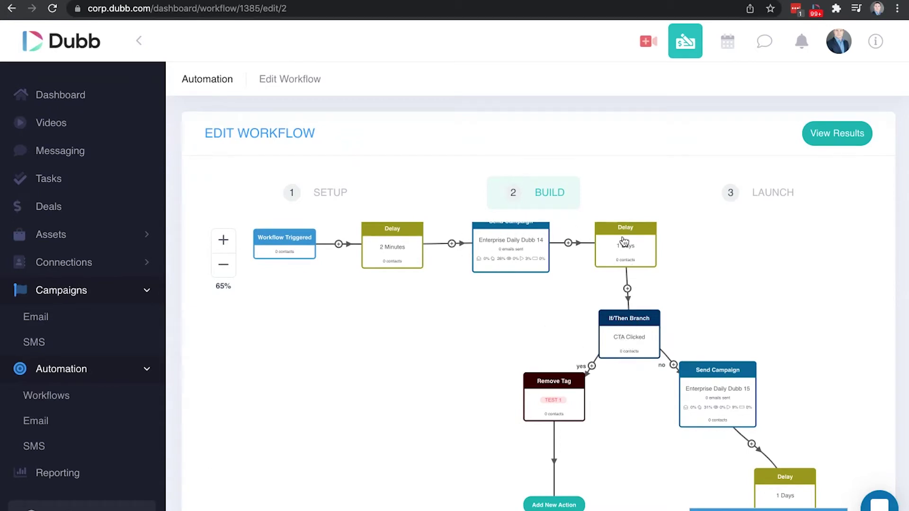
click(553, 503)
click(370, 122)
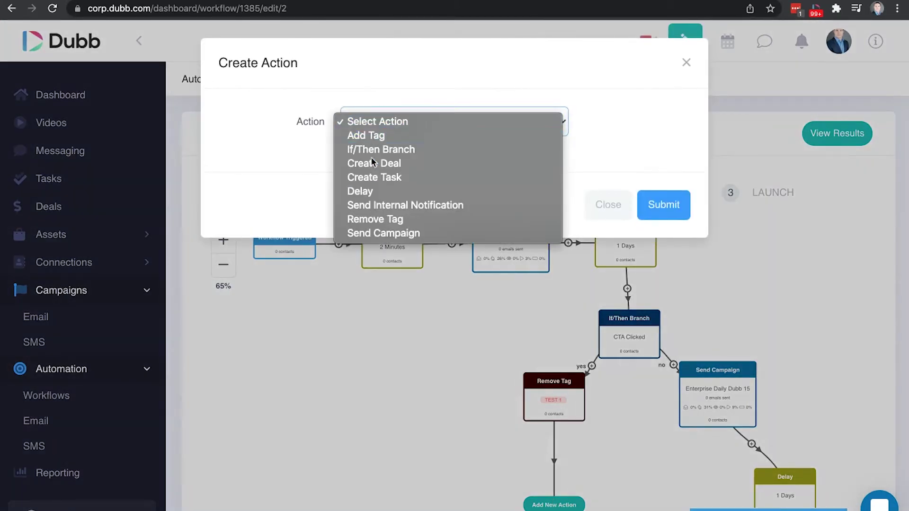
click(370, 191)
click(438, 174)
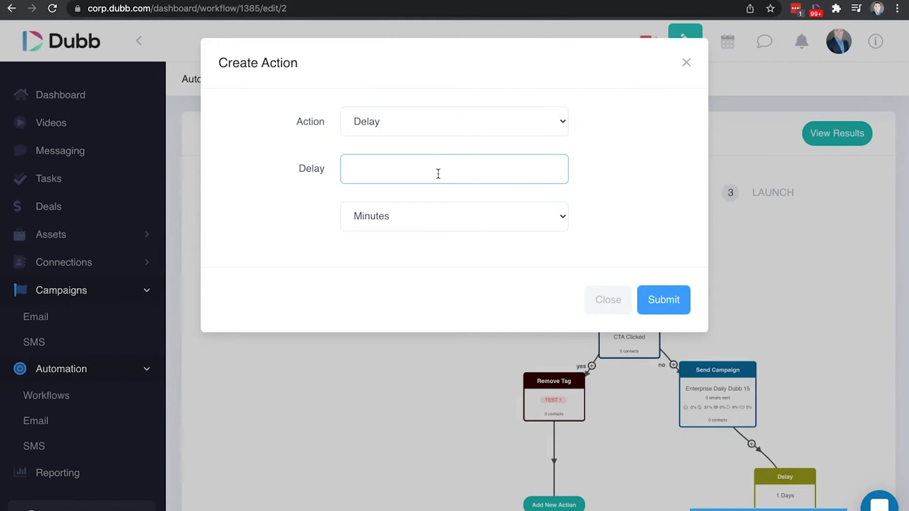
text(1)
click(422, 216)
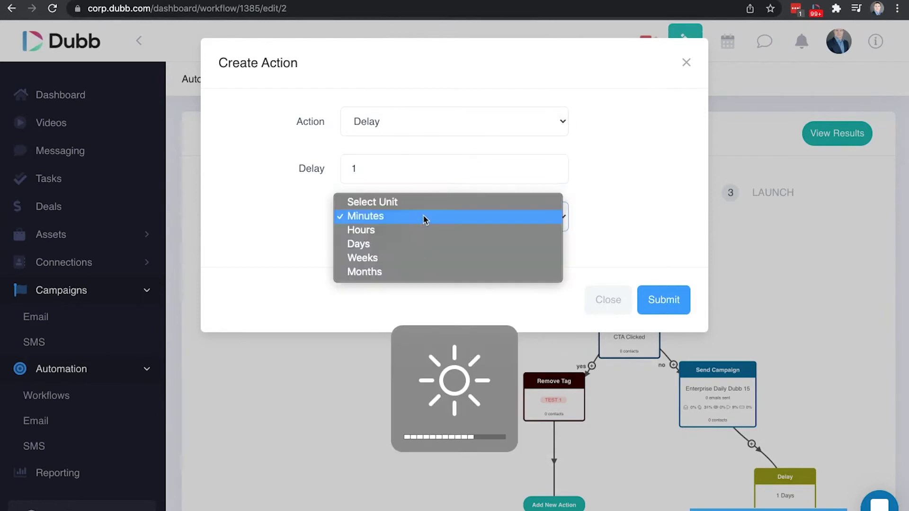
click(377, 243)
click(664, 299)
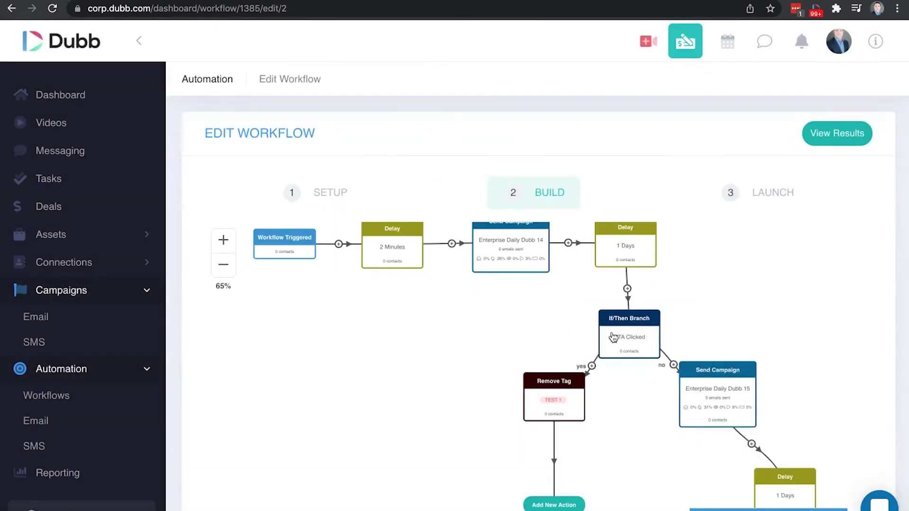
- Start another action after Remove Tag as an If/Then Branch and view its condition options
click(561, 505)
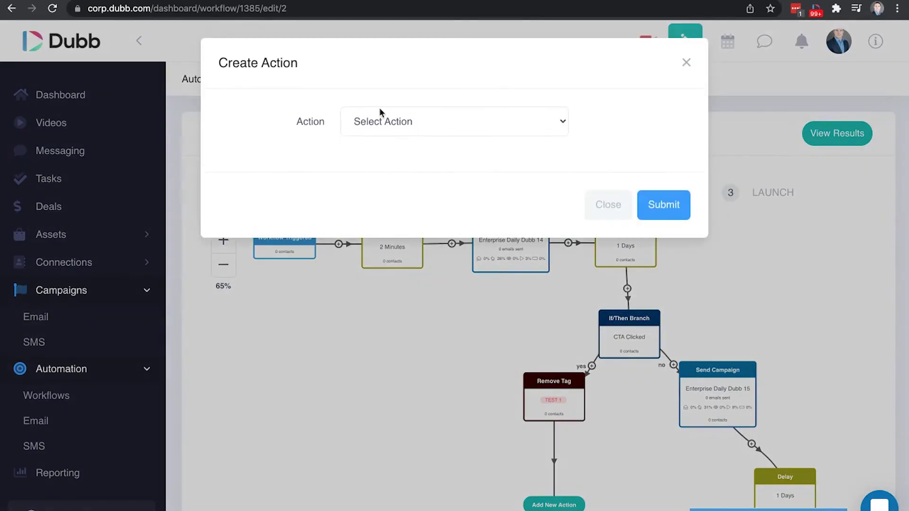
click(379, 111)
click(376, 145)
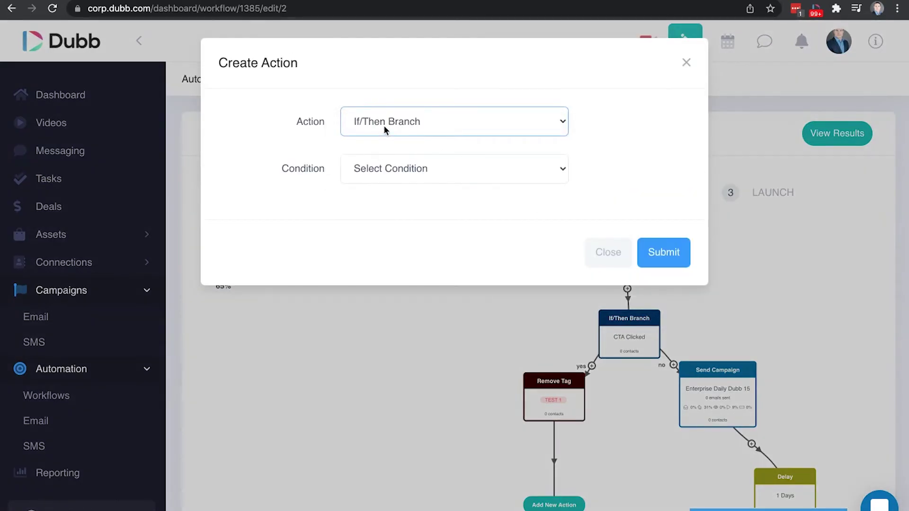
click(385, 167)
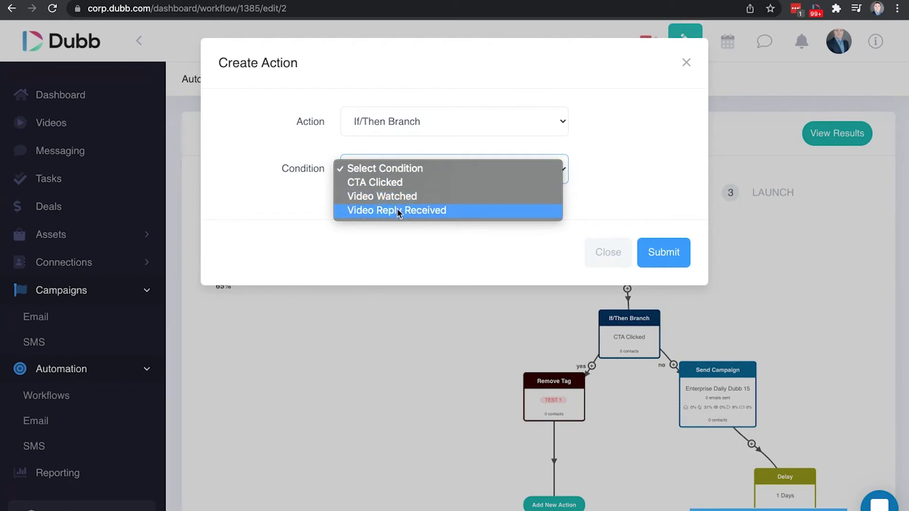
key(Escape)
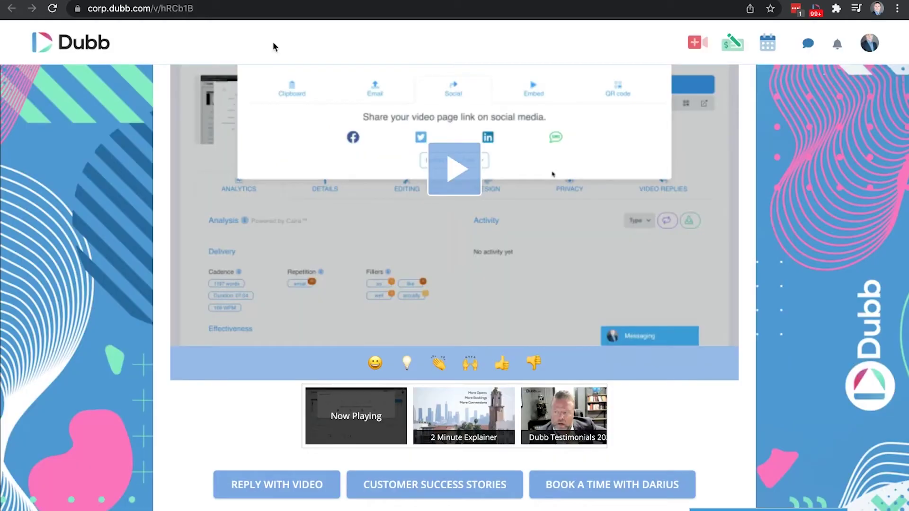
- Pick CTA Clicked as the branch condition, then discard the unfinished If/Then action
click(308, 478)
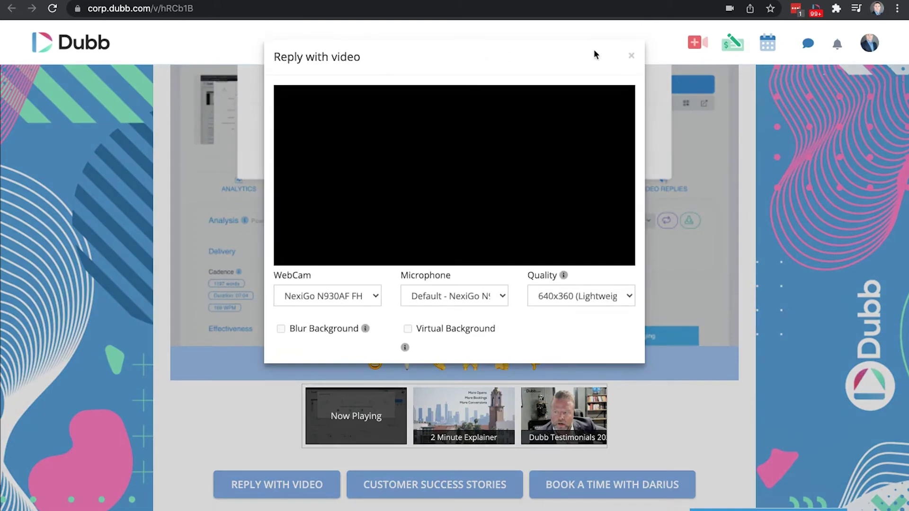
click(631, 52)
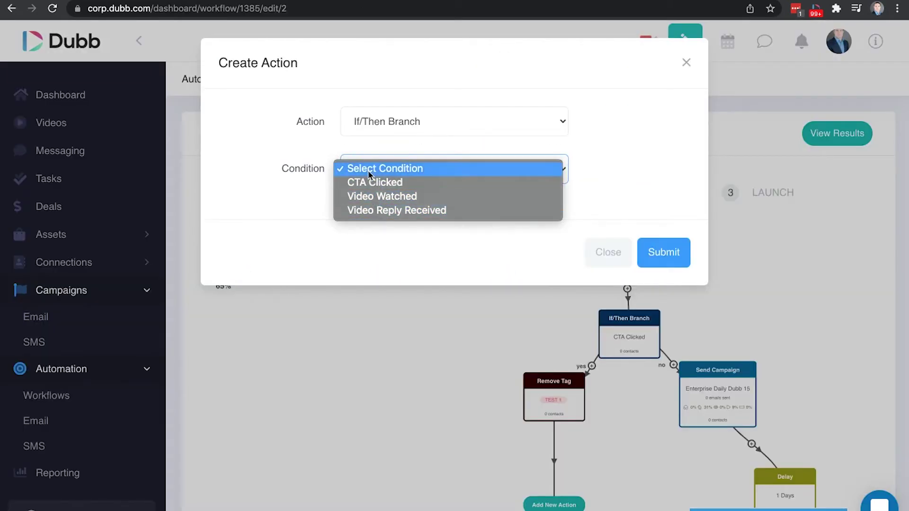
click(366, 181)
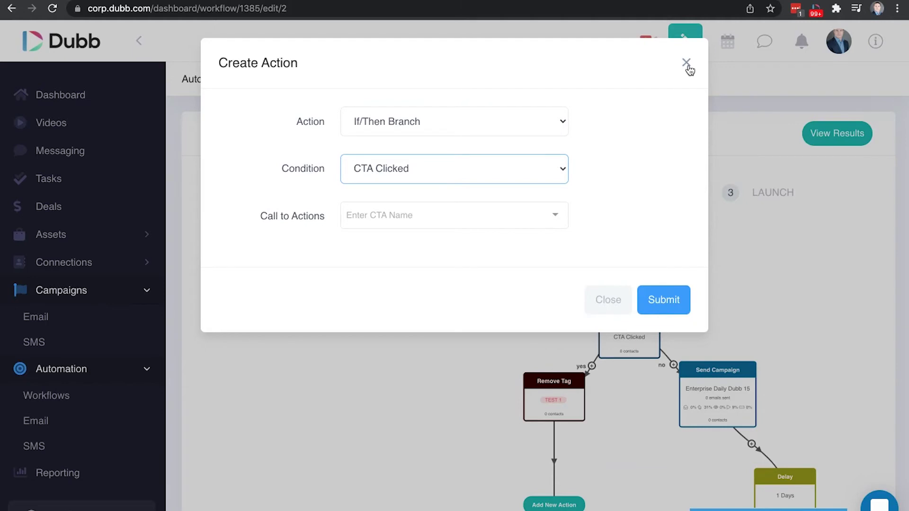
click(688, 65)
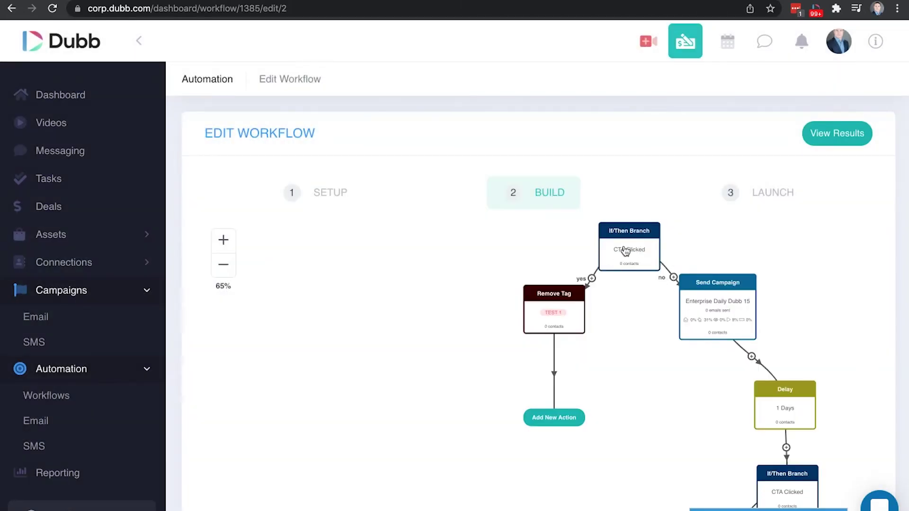
scroll(630, 256, up, 1)
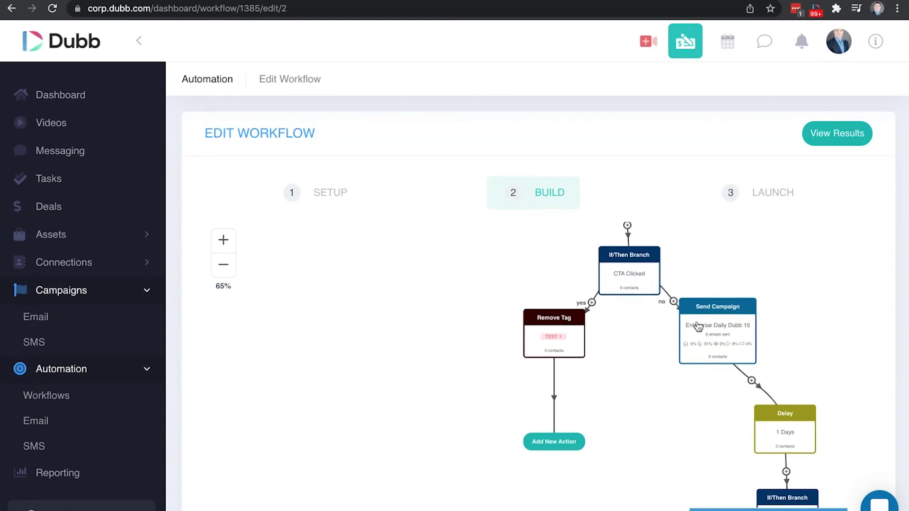
click(726, 342)
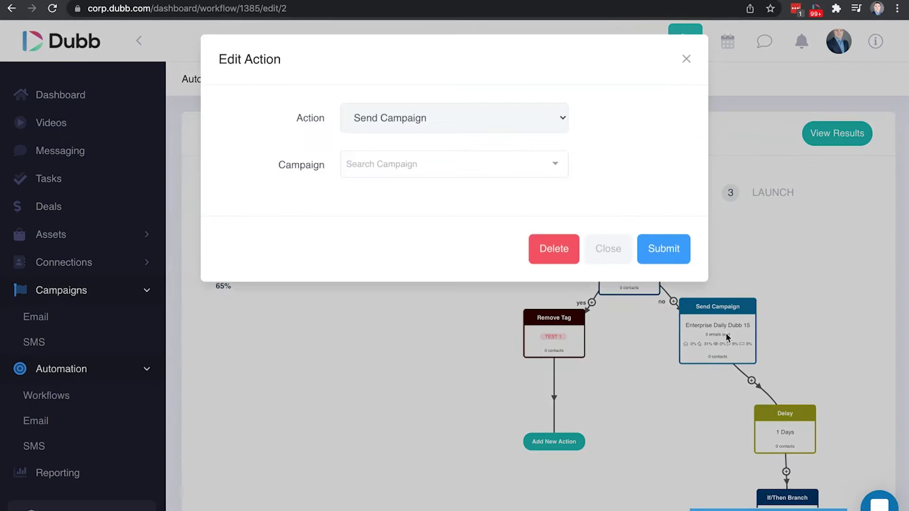
click(687, 63)
scroll(614, 327, up, 1)
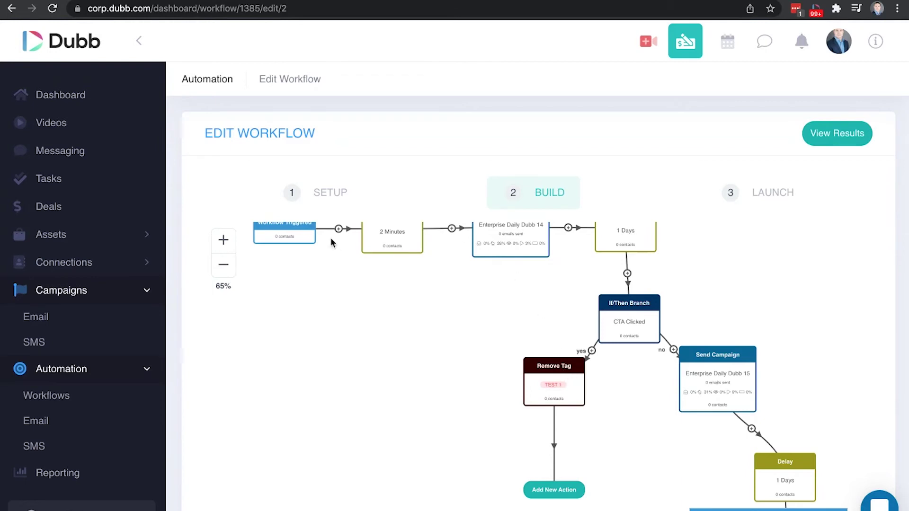
click(294, 192)
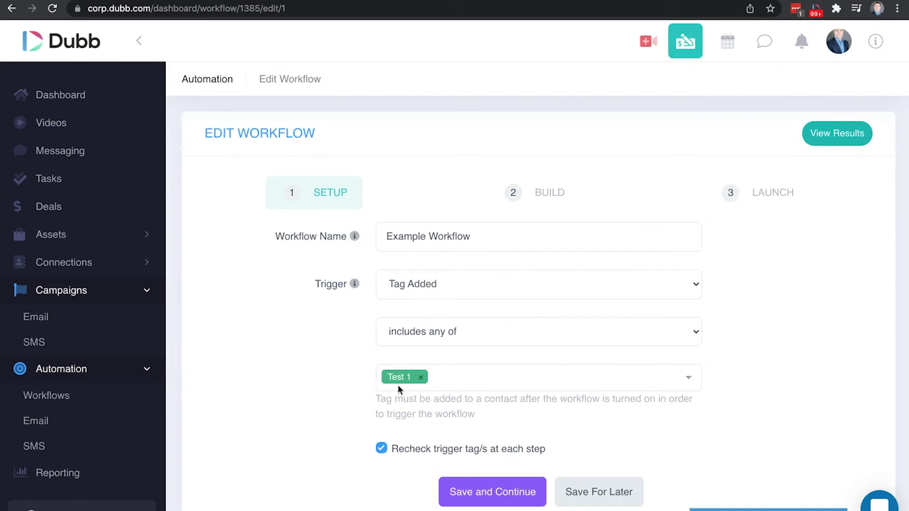
click(513, 192)
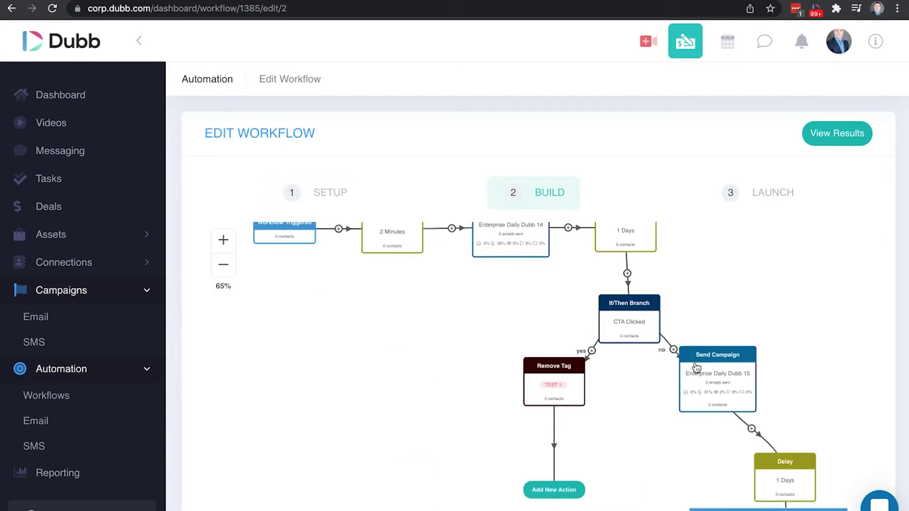
scroll(695, 362, down, 2)
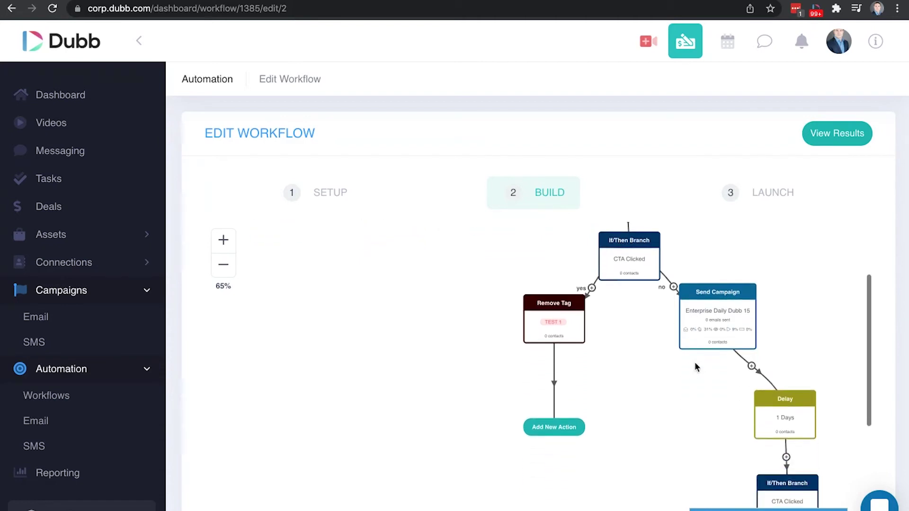
scroll(695, 362, up, 3)
scroll(695, 365, down, 1)
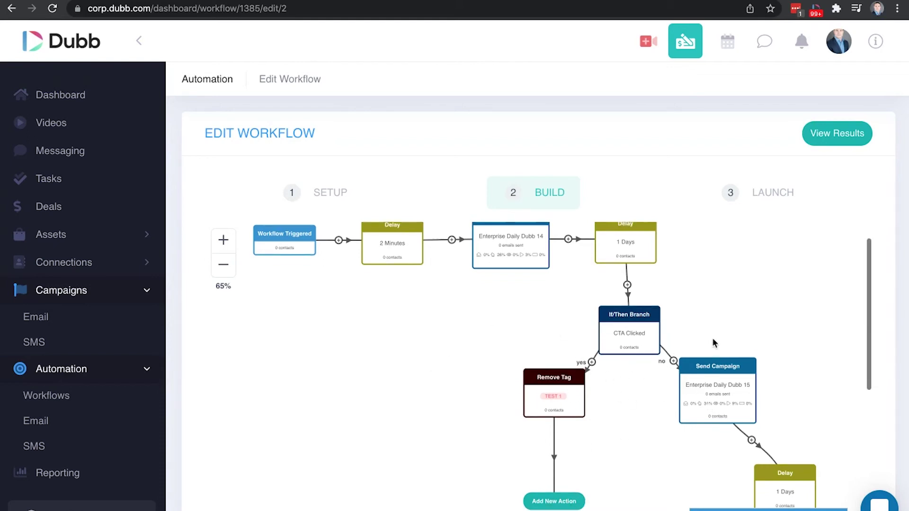
scroll(712, 337, down, 2)
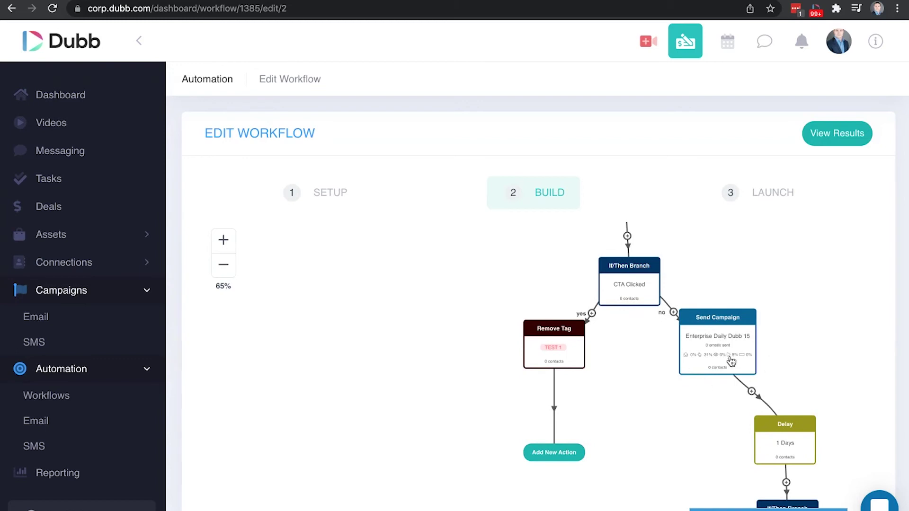
scroll(708, 345, down, 2)
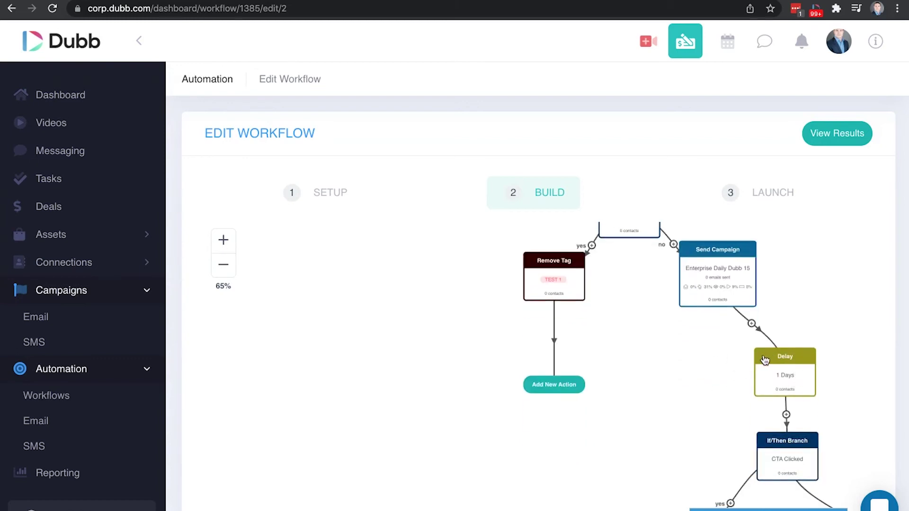
scroll(777, 346, down, 2)
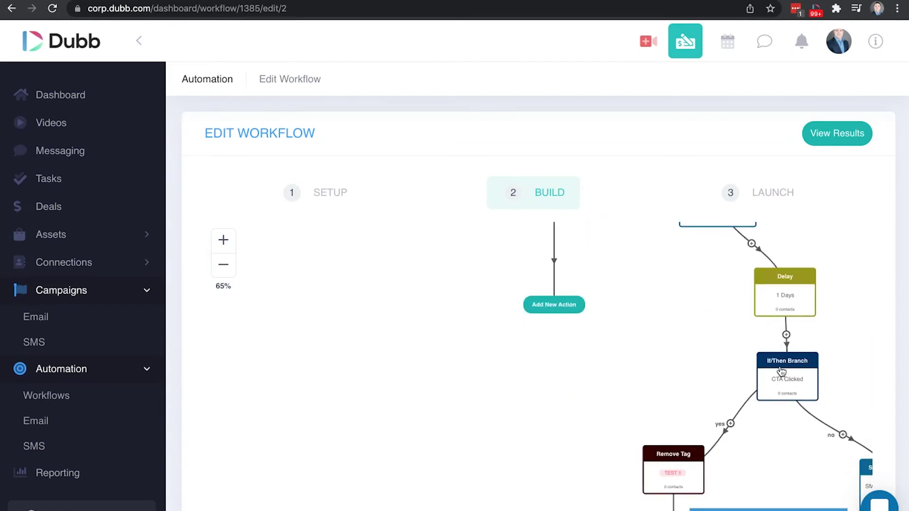
scroll(781, 374, down, 2)
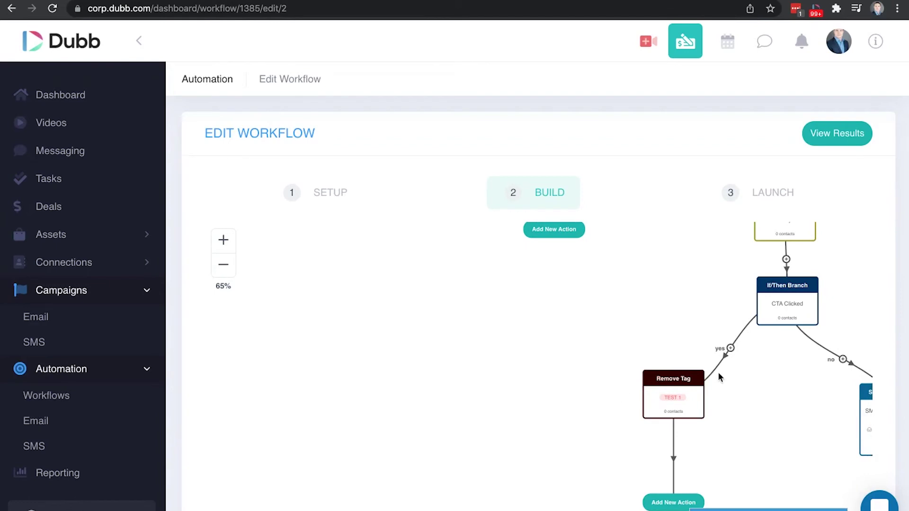
drag(787, 391, 625, 350)
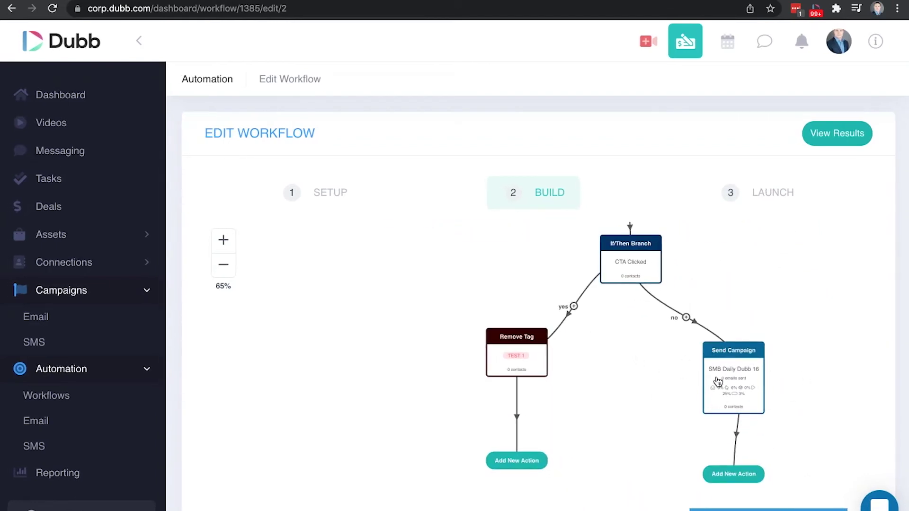
scroll(660, 245, up, 5)
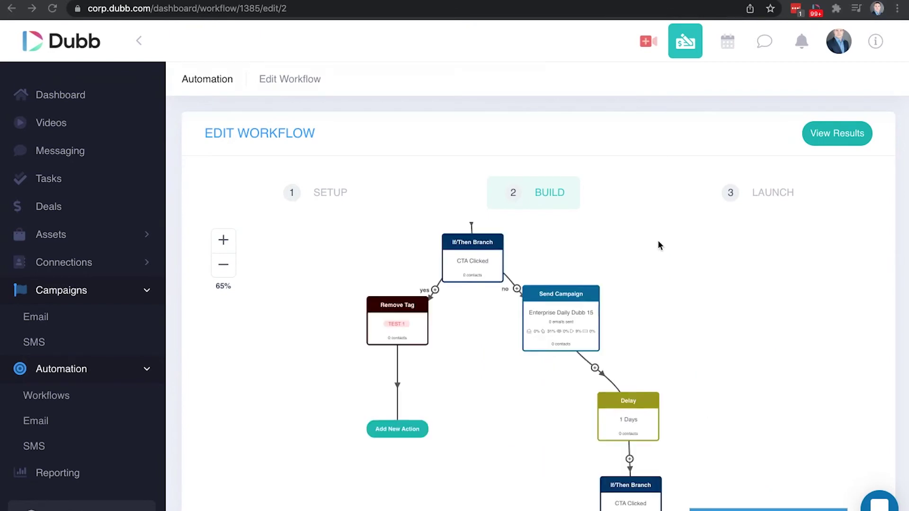
scroll(658, 240, down, 1)
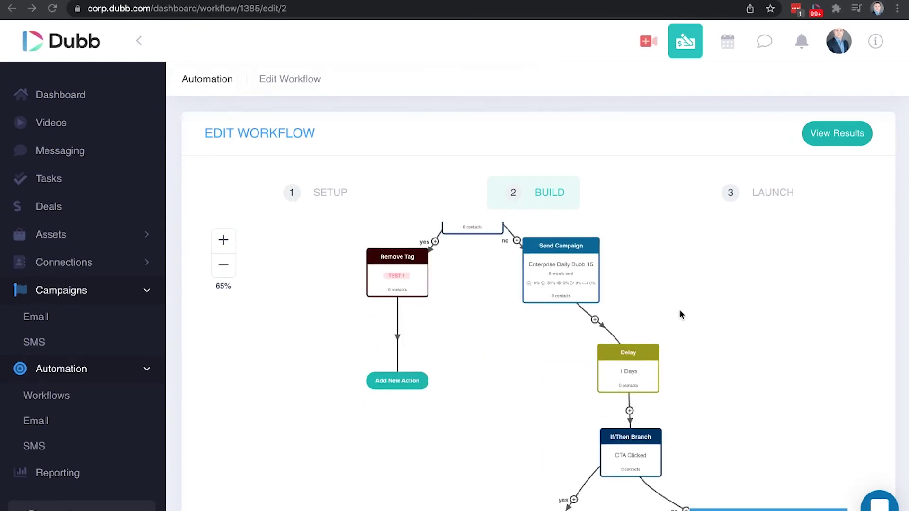
scroll(679, 309, down, 3)
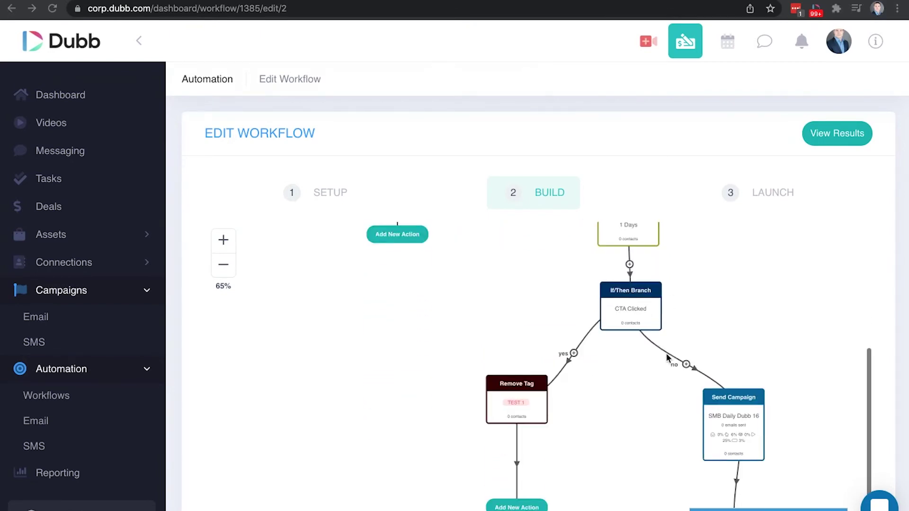
scroll(668, 358, down, 1)
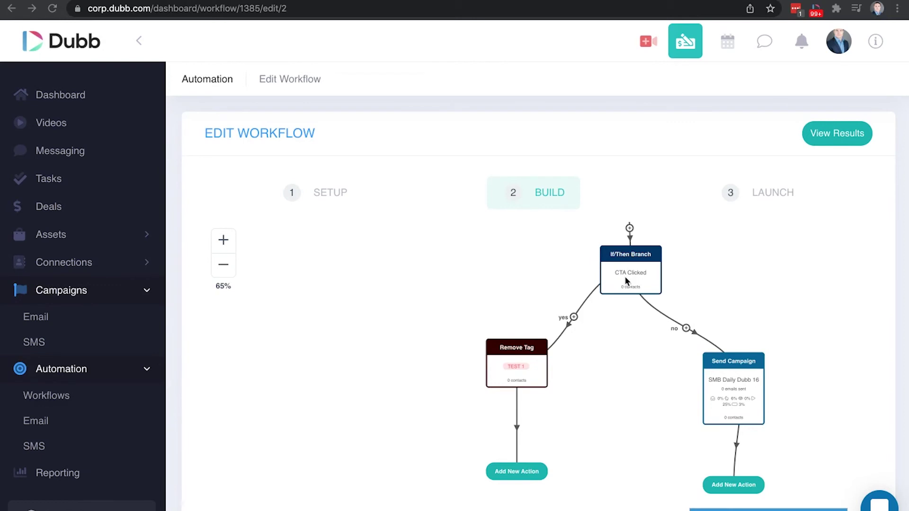
scroll(710, 379, down, 1)
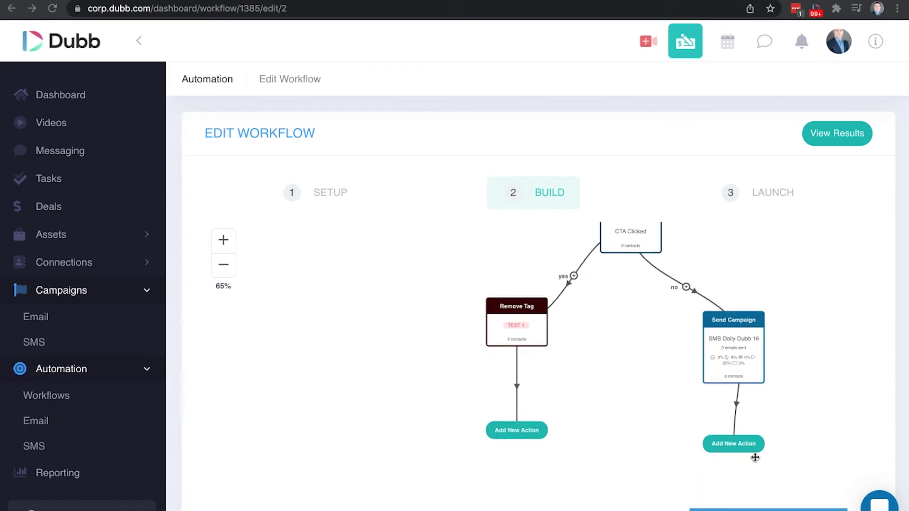
click(733, 446)
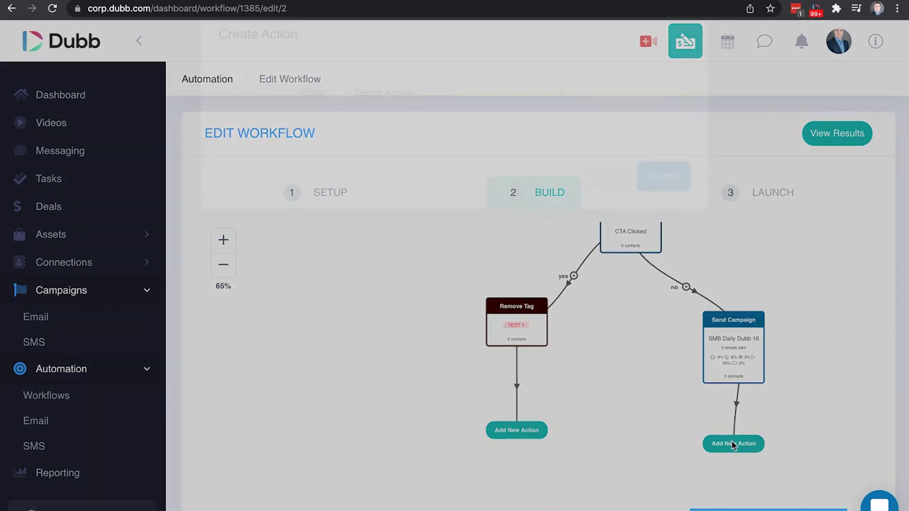
click(402, 116)
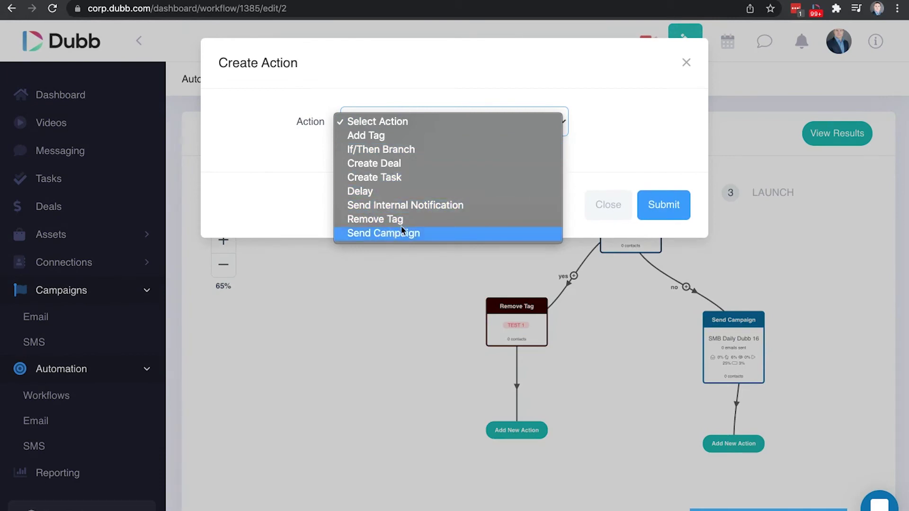
click(360, 136)
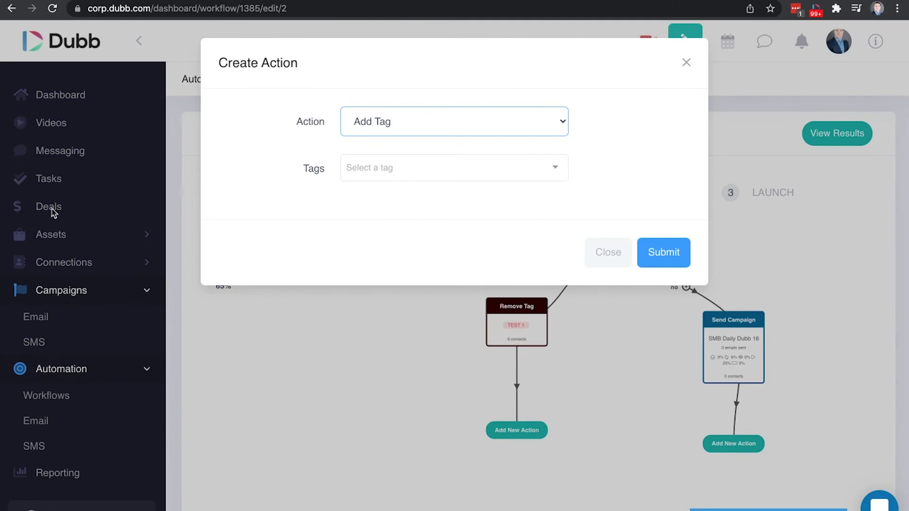
click(411, 131)
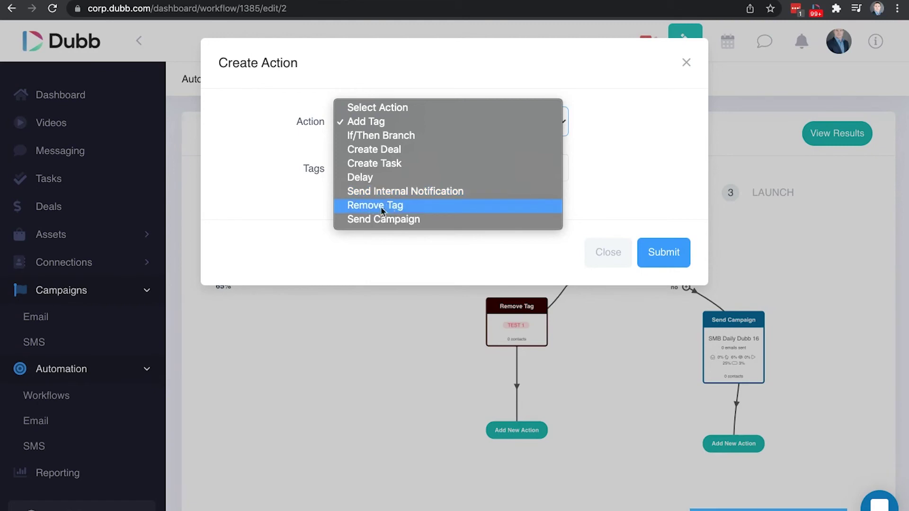
click(636, 152)
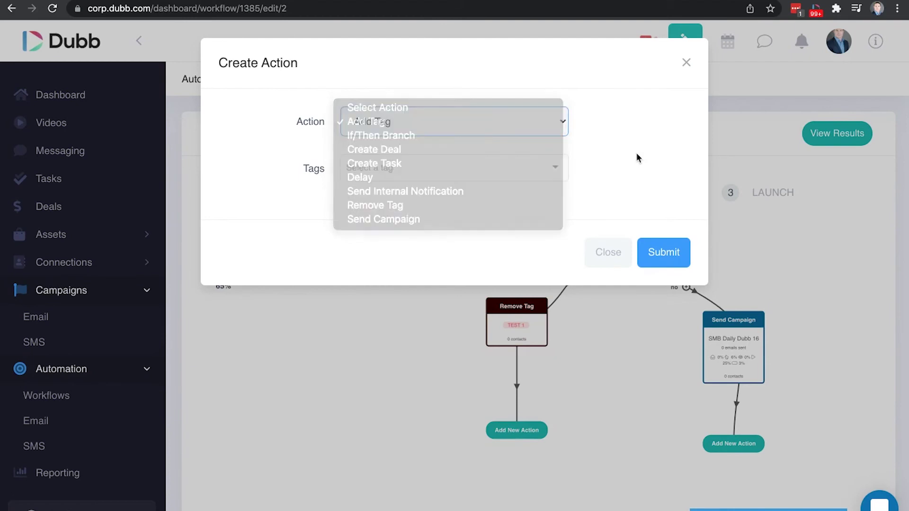
click(732, 71)
- Go to the workflow's LAUNCH step showing trigger-once and on/off settings
scroll(603, 307, up, 1)
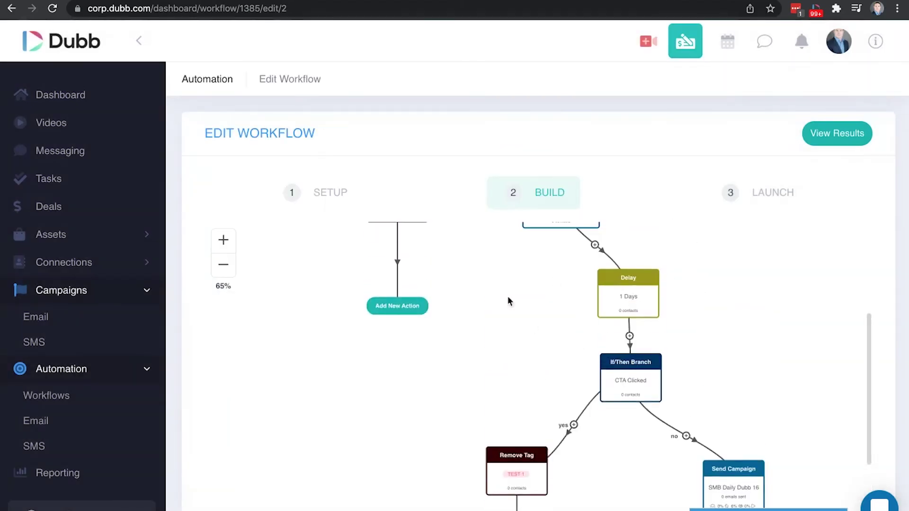
scroll(497, 300, up, 3)
scroll(490, 303, down, 3)
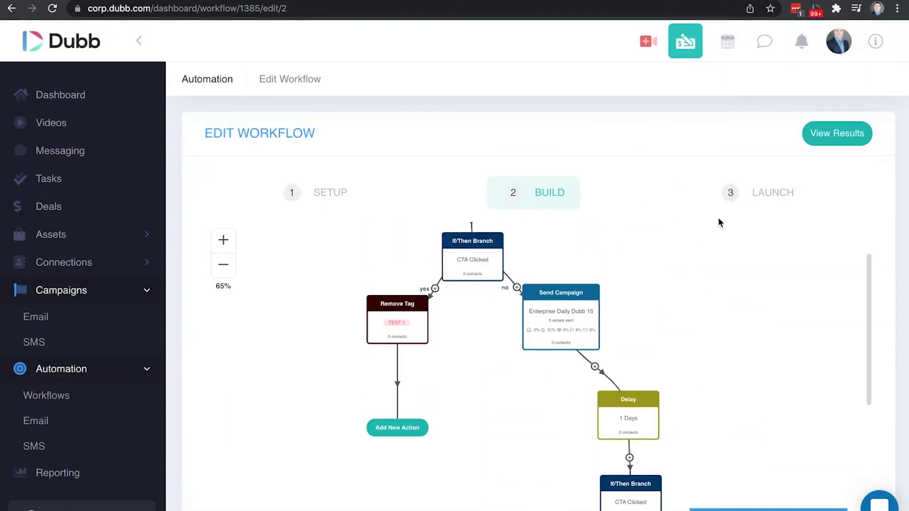
click(728, 195)
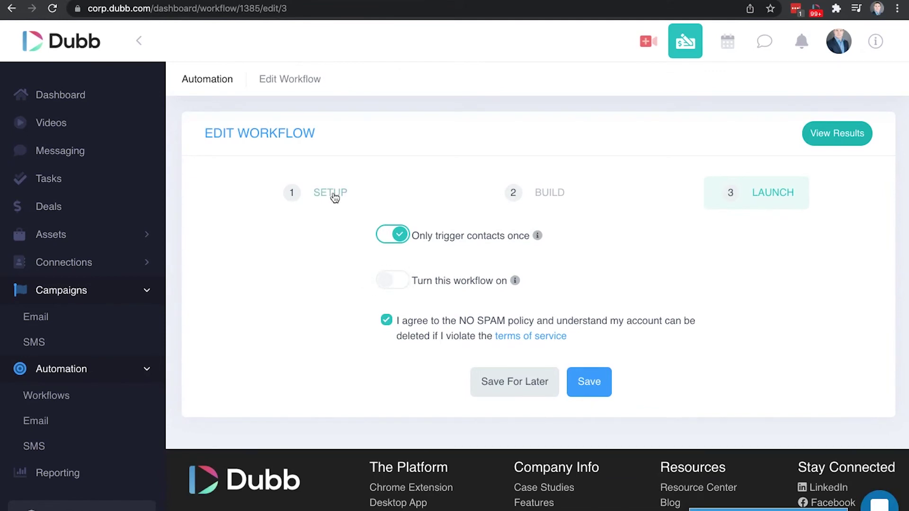
- Revisit the SETUP step, then return to LAUNCH and select the NO SPAM agreement text
click(293, 193)
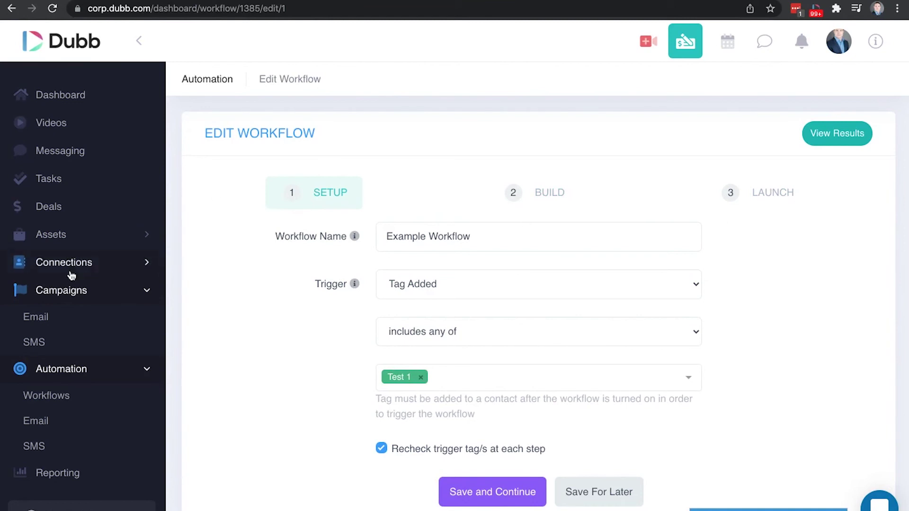
click(734, 193)
drag(360, 311, 610, 334)
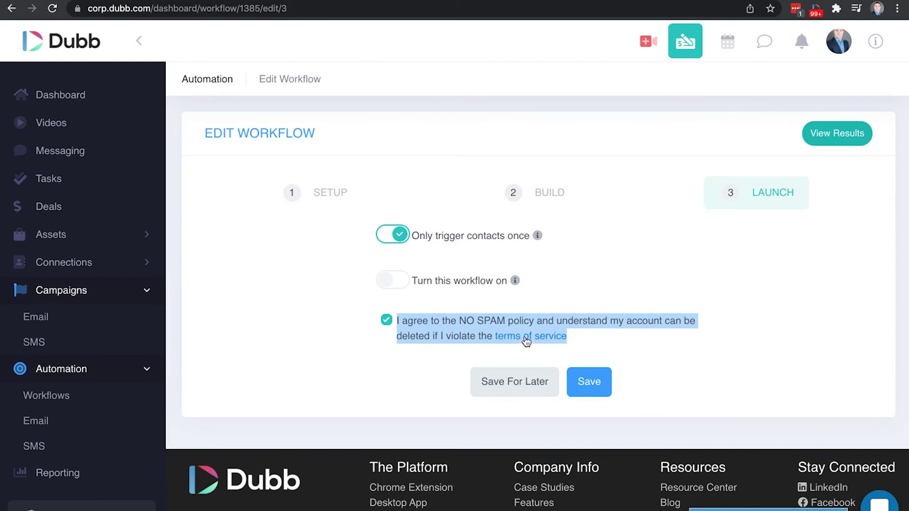
- View Enterprise SMS Drip (10 Min delay) results from workflows page 2 and filter contacts by status
click(589, 381)
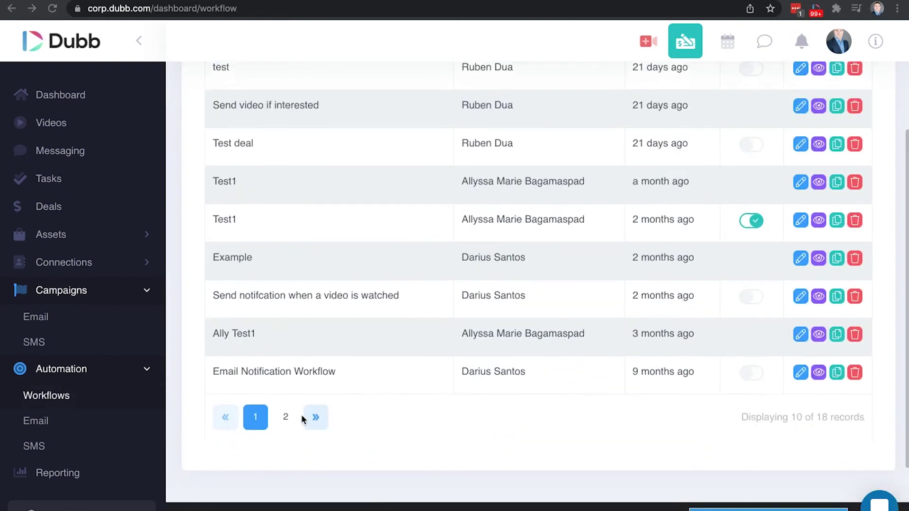
click(287, 417)
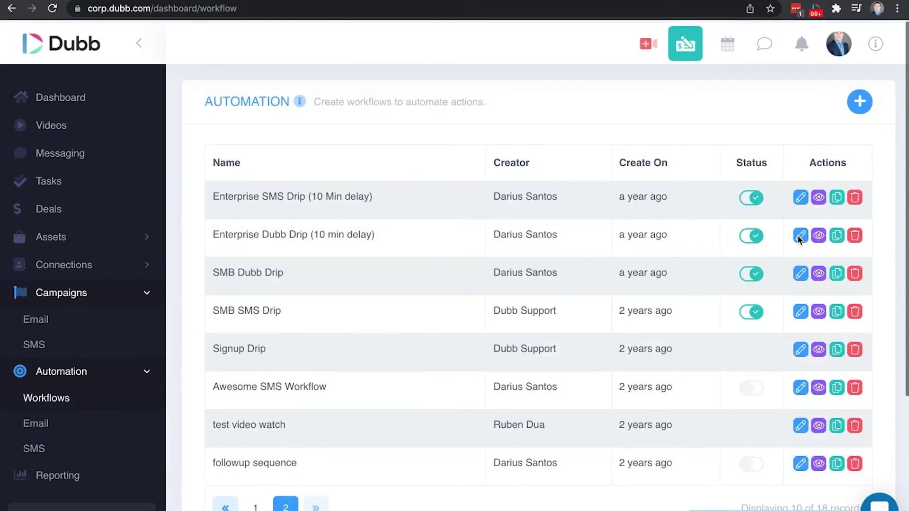
click(819, 199)
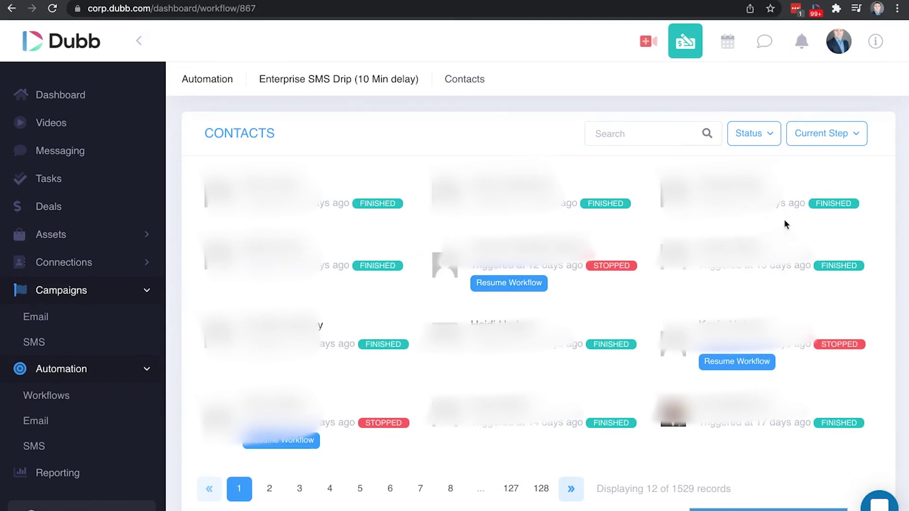
click(751, 133)
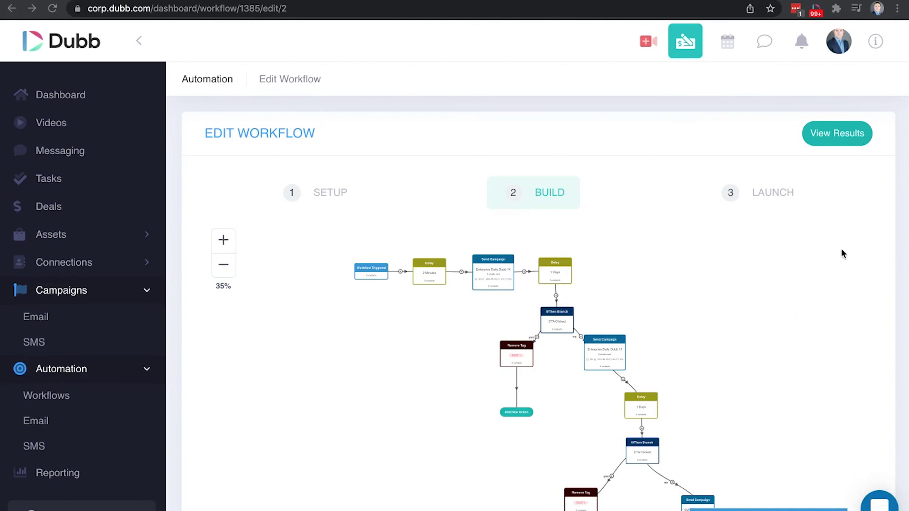
- Zoom the Example Workflow diagram to 50% and frame it from Workflow Triggered to the CTA Clicked branch
scroll(722, 374, down, 1)
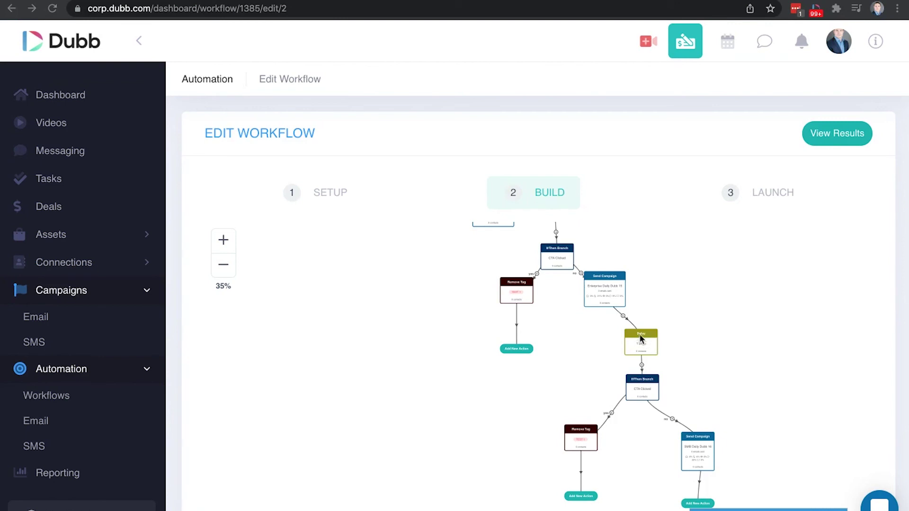
scroll(647, 337, up, 1)
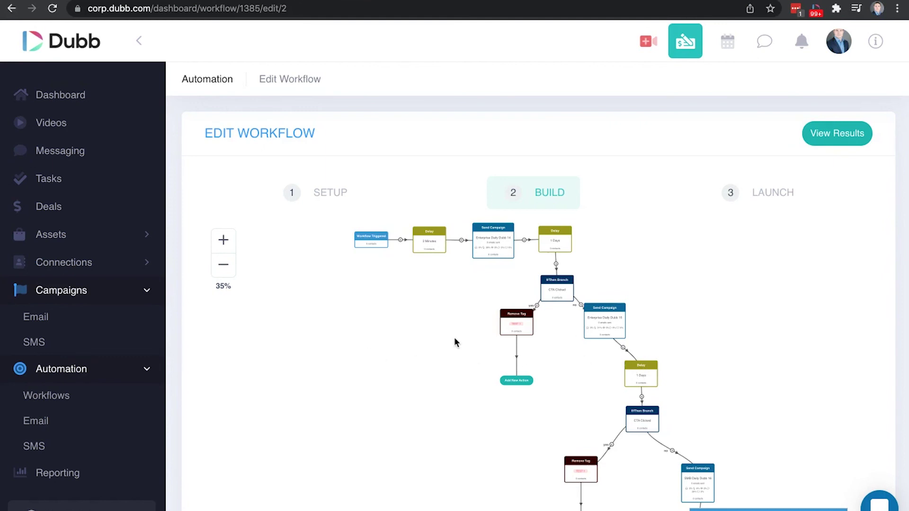
drag(455, 342, 398, 328)
click(223, 240)
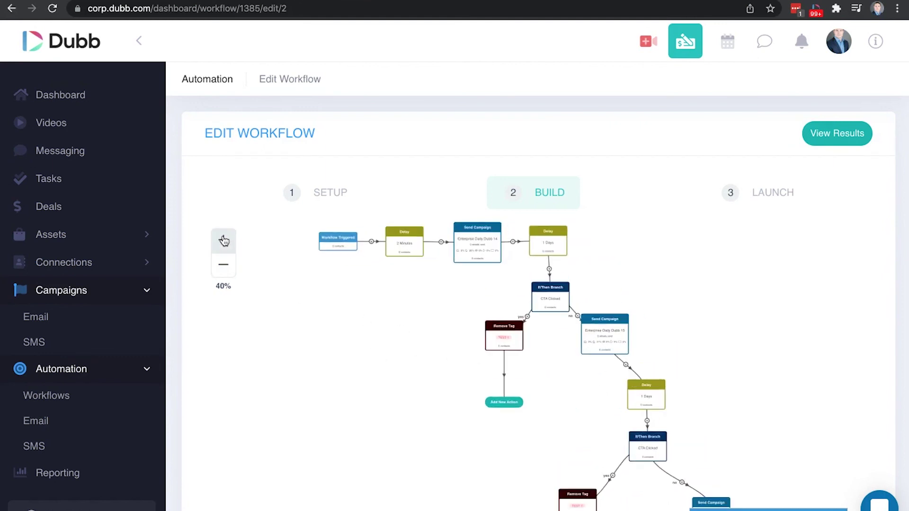
click(223, 240)
click(223, 240)
drag(359, 312, 389, 384)
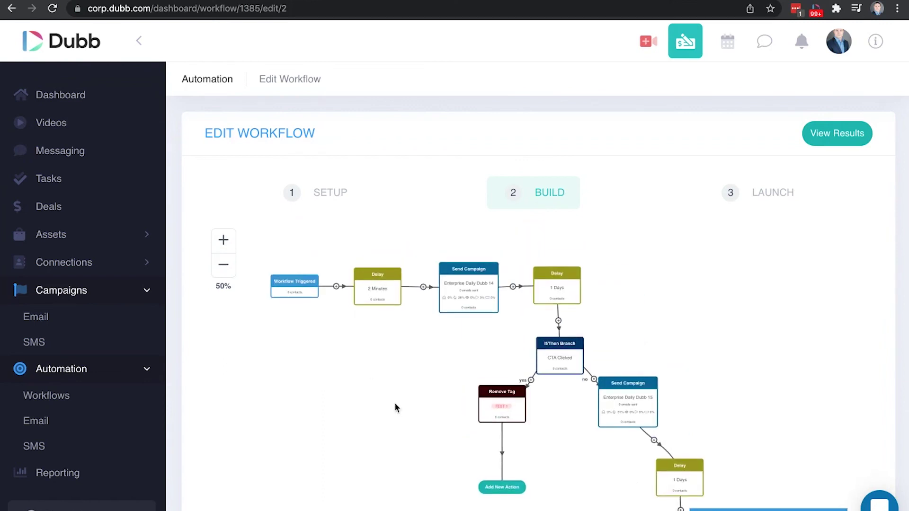